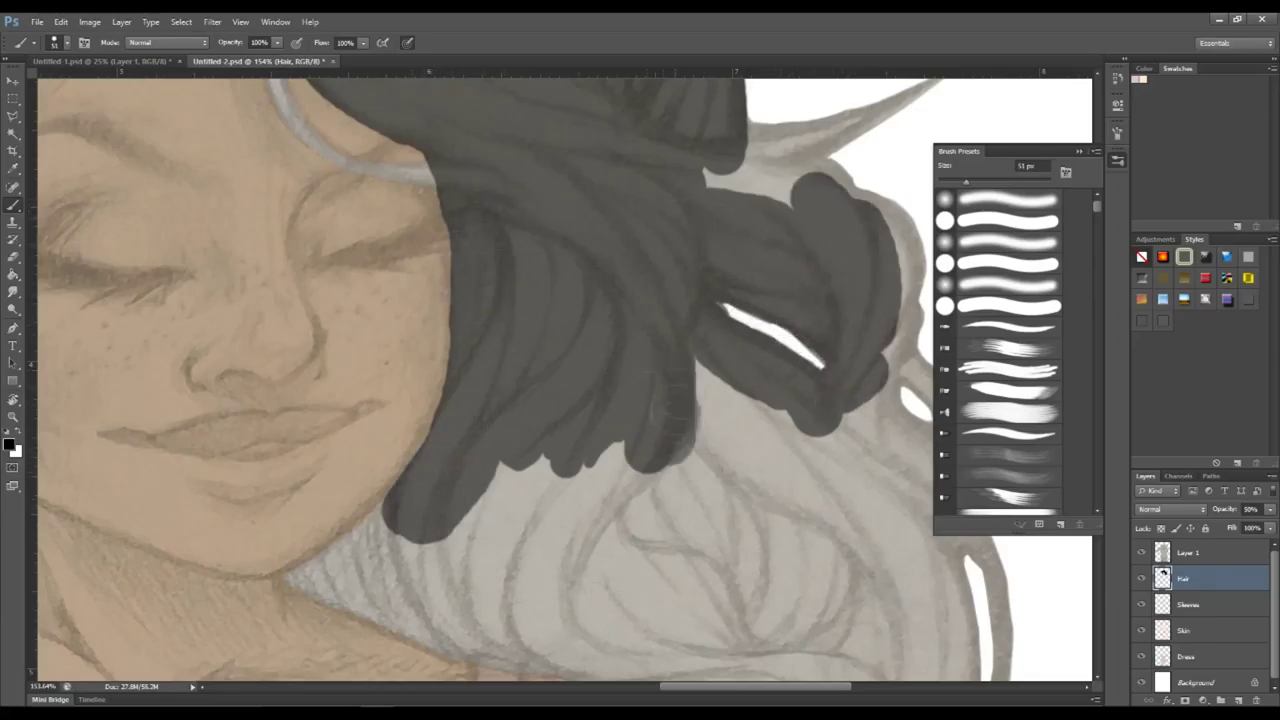
# Paint a flat dark grey stroke over the sketched hair around the face.
pyautogui.scroll(-5, 500, 350)
pyautogui.moveTo(450, 330); pyautogui.dragTo(640, 300)
# Drop brush opacity to 10% and darken the top of the hair and locks beside the face.
pyautogui.moveTo(560, 380)
pyautogui.mouseDown()
pyautogui.moveTo(700, 225)
pyautogui.moveTo(500, 170)
pyautogui.mouseUp()
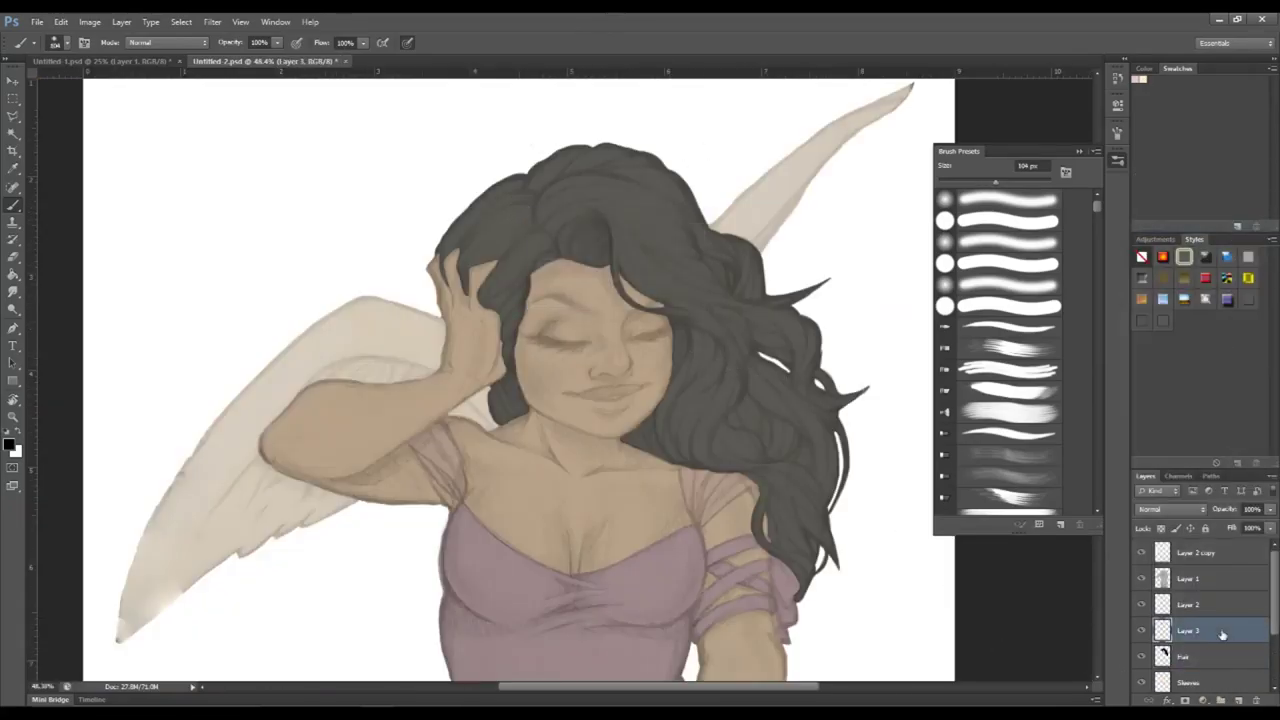
pyautogui.press('2')
pyautogui.press('6')
pyautogui.press('Delete')
pyautogui.hotkey('ctrl', 'z')
pyautogui.press('1')
pyautogui.moveTo(600, 245); pyautogui.dragTo(565, 225)
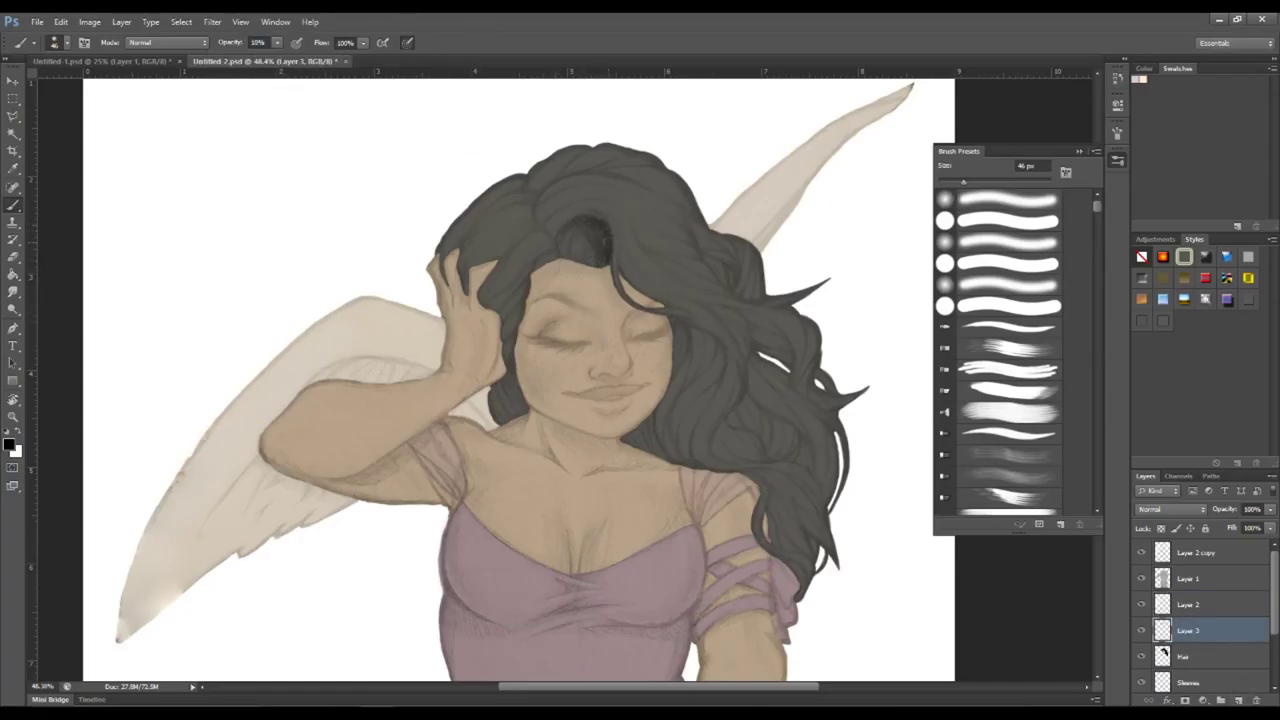
pyautogui.moveTo(682, 330); pyautogui.dragTo(675, 378)
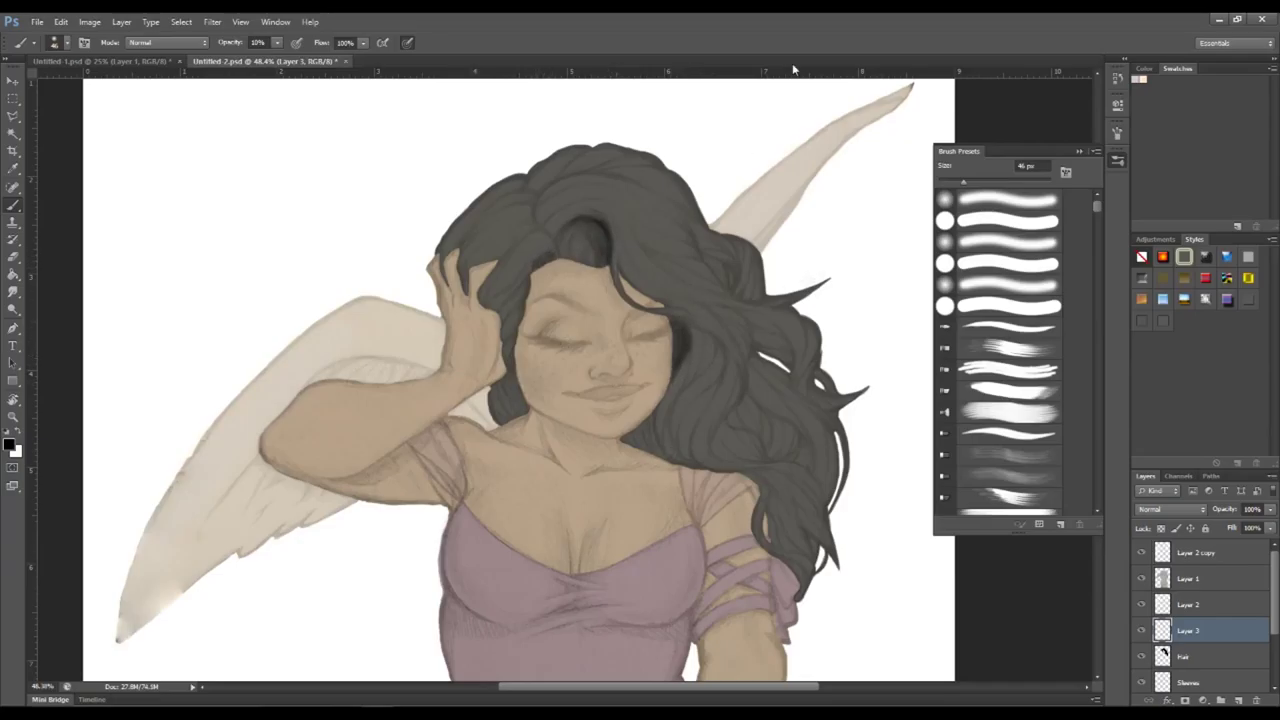
# With a 64 px brush at 5%, softly darken the hair right of the face and near the forehead.
pyautogui.press('0')
pyautogui.press('5')
pyautogui.moveTo(760, 440); pyautogui.dragTo(706, 340)
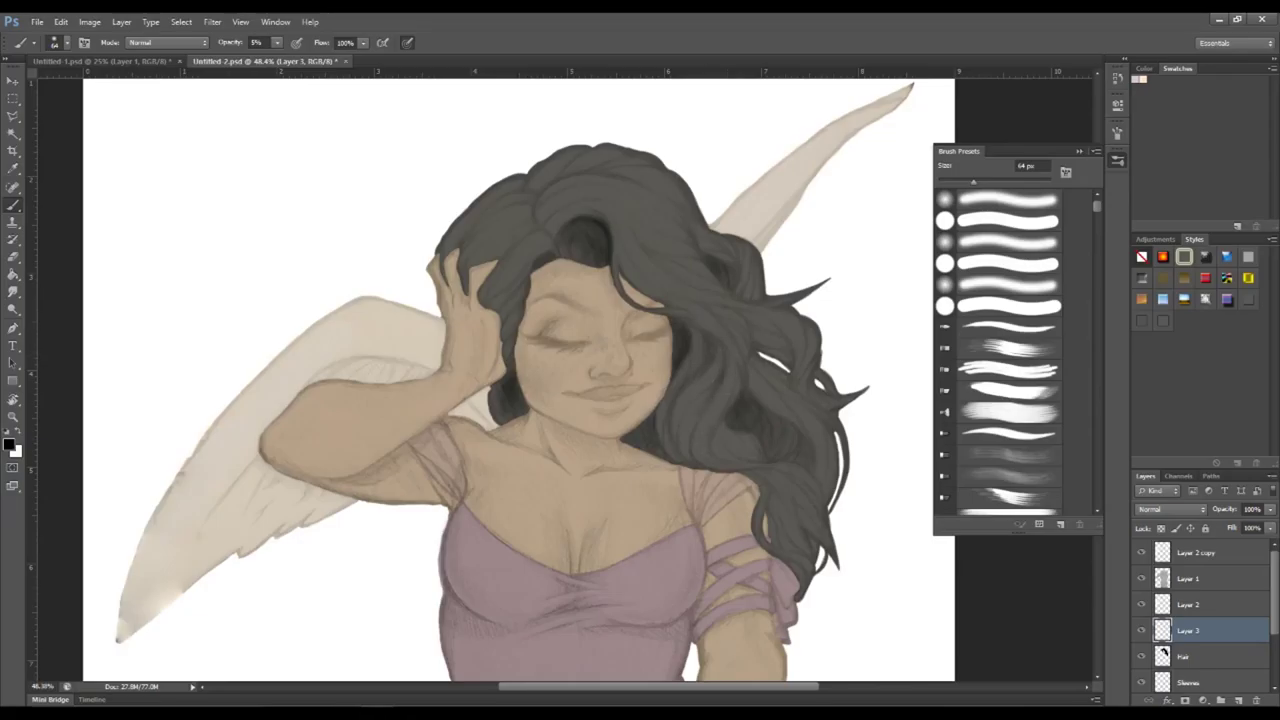
pyautogui.moveTo(734, 384); pyautogui.dragTo(712, 472)
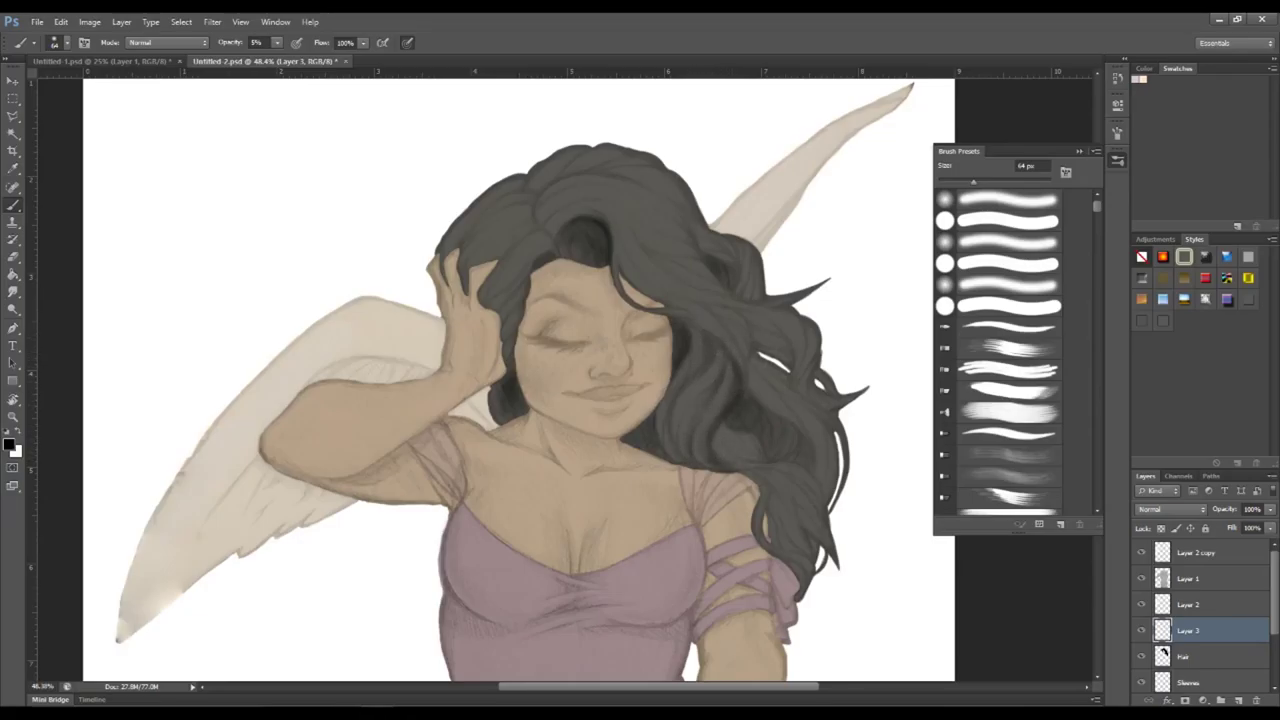
pyautogui.moveTo(727, 421); pyautogui.dragTo(724, 432)
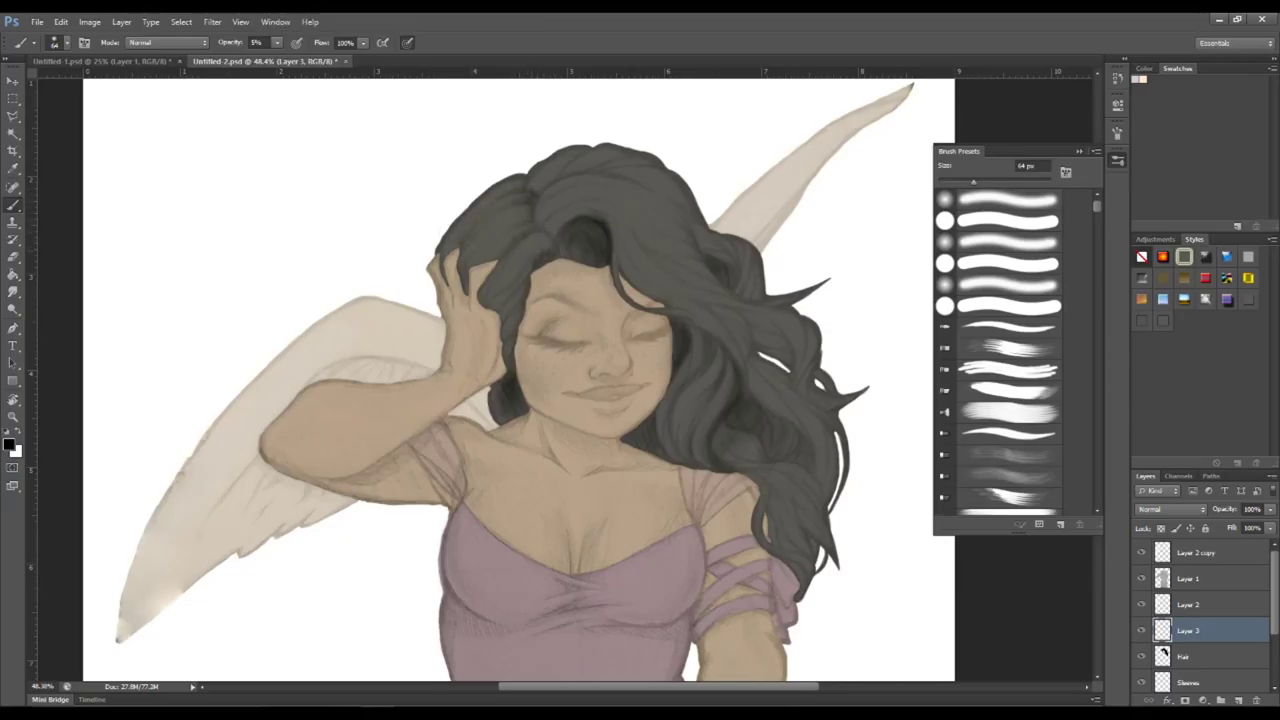
pyautogui.moveTo(515, 248); pyautogui.dragTo(545, 272)
pyautogui.moveTo(470, 210); pyautogui.dragTo(530, 290)
pyautogui.scroll(-2, 1200, 600)
# Hide Layer 3, add a layer named 'Hair Line Art', and set a higher-opacity 20 px brush.
pyautogui.click(1183, 588)
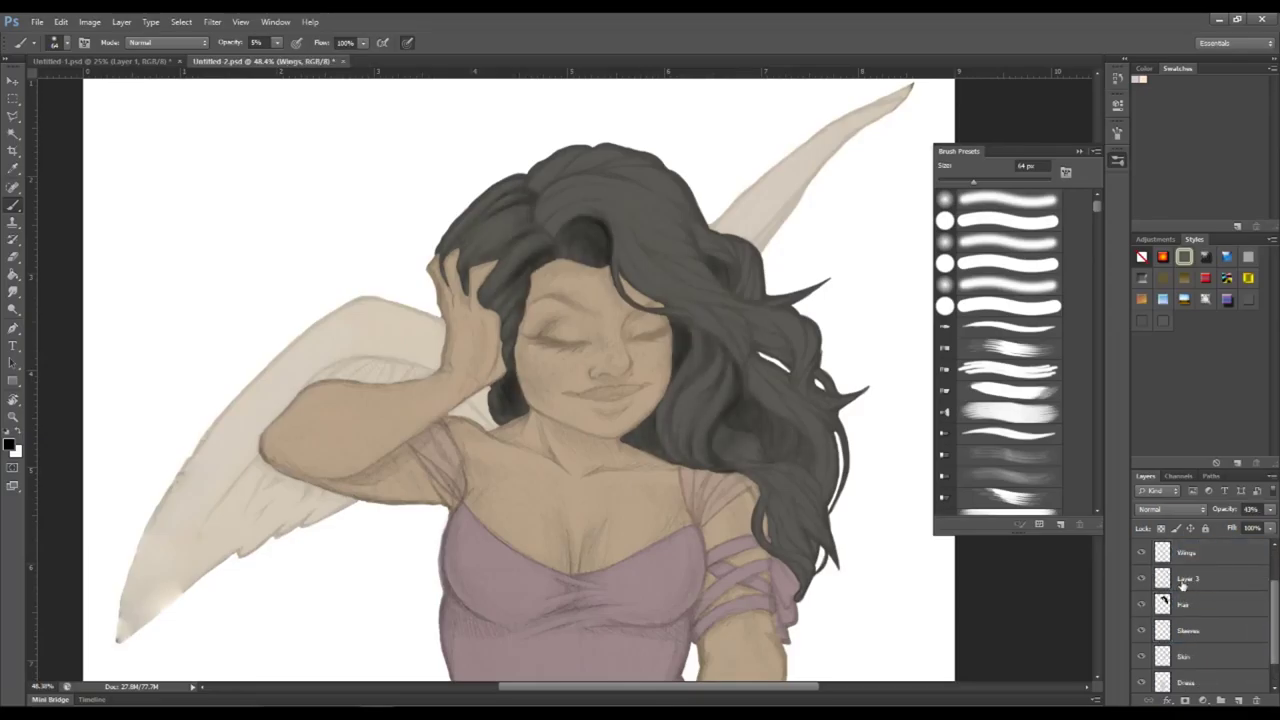
pyautogui.click(1141, 578)
pyautogui.click(1238, 700)
pyautogui.doubleClick(1186, 578)
pyautogui.write('Hair Line Art')
pyautogui.press('Return')
pyautogui.press('8')
pyautogui.press('2')
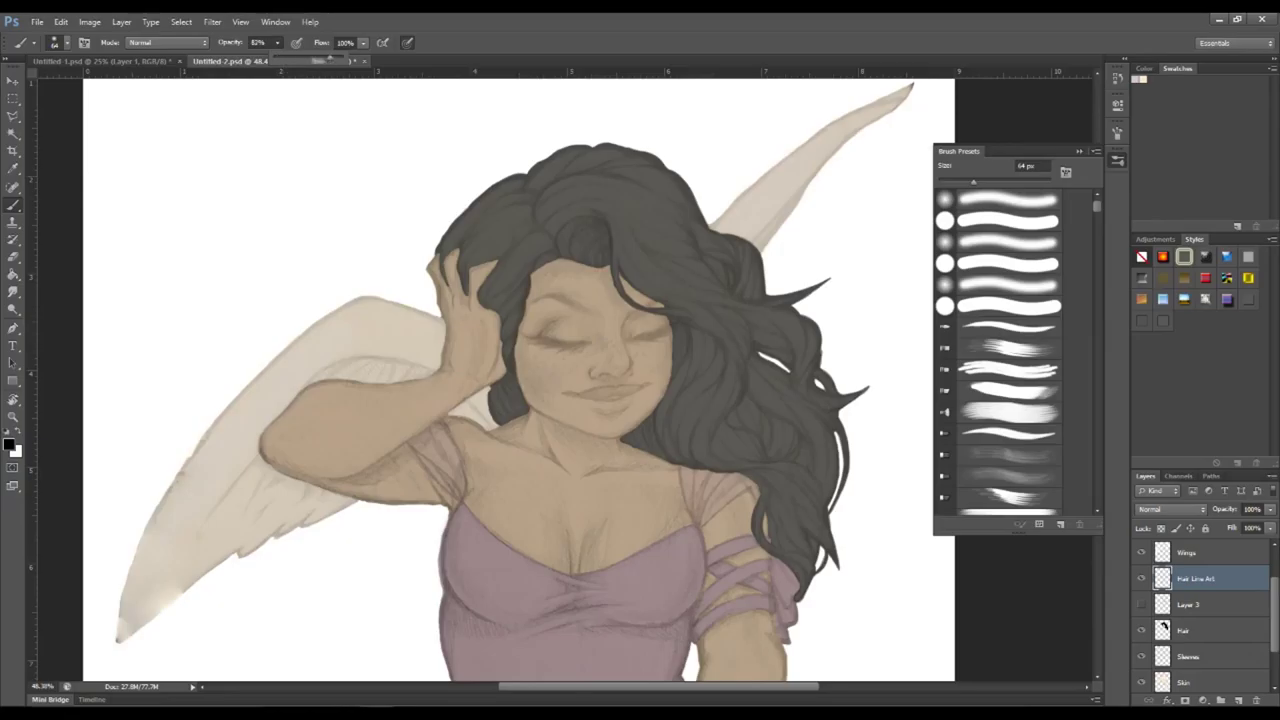
pyautogui.press('.')
# Outline the hair lock above the forehead and add strand lines near the hair edge.
pyautogui.moveTo(538, 260); pyautogui.dragTo(502, 302)
pyautogui.scroll(5, 575, 262)
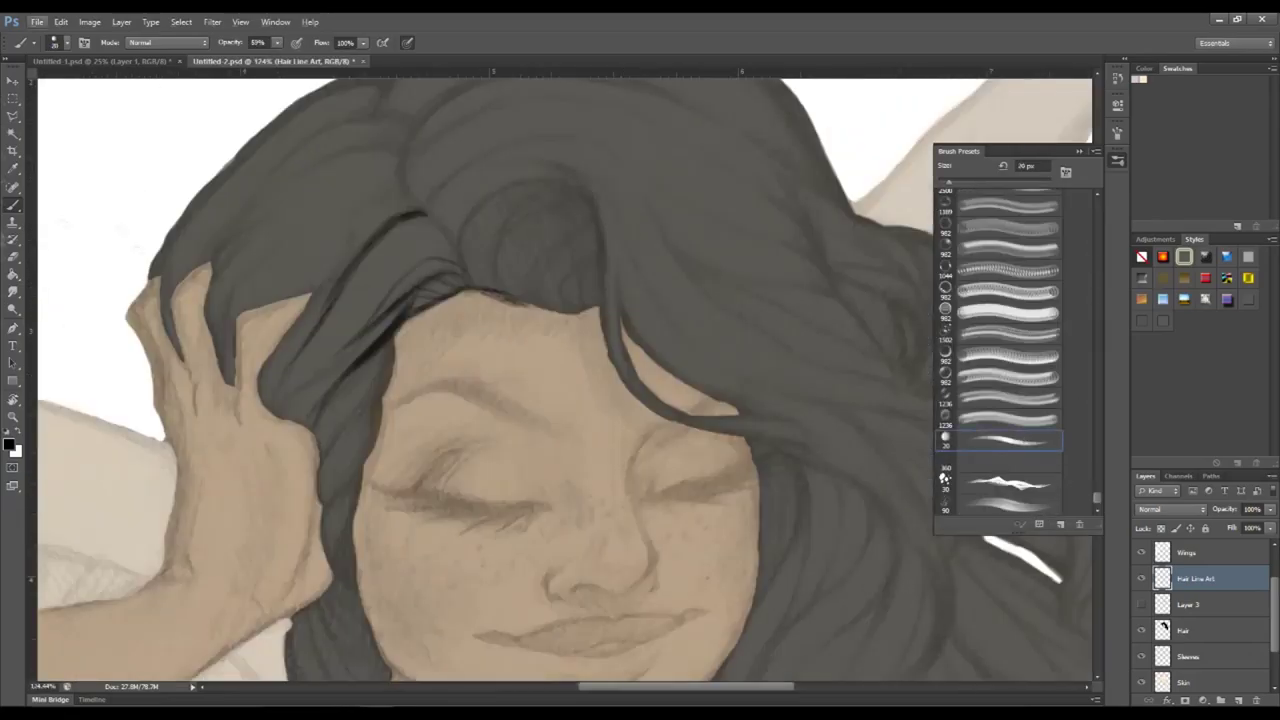
pyautogui.scroll(1, 500, 330)
pyautogui.moveTo(548, 314); pyautogui.dragTo(436, 348)
pyautogui.moveTo(478, 208)
pyautogui.mouseDown()
pyautogui.moveTo(402, 300)
pyautogui.moveTo(512, 318)
pyautogui.mouseUp()
pyautogui.moveTo(520, 256); pyautogui.dragTo(546, 302)
pyautogui.moveTo(436, 220); pyautogui.dragTo(464, 208)
pyautogui.moveTo(322, 370); pyautogui.dragTo(300, 468)
pyautogui.moveTo(470, 165); pyautogui.dragTo(365, 300)
# Rotate the canvas view and draw strand lines down the hair's right side.
pyautogui.moveTo(490, 212); pyautogui.dragTo(555, 285)
pyautogui.press('r')
pyautogui.moveTo(620, 300)
pyautogui.mouseDown()
pyautogui.moveTo(600, 337)
pyautogui.moveTo(612, 440)
pyautogui.mouseUp()
pyautogui.moveTo(645, 365); pyautogui.dragTo(670, 515)
pyautogui.moveTo(740, 315); pyautogui.dragTo(720, 520)
pyautogui.moveTo(690, 345); pyautogui.dragTo(700, 505)
pyautogui.moveTo(785, 525); pyautogui.dragTo(765, 575)
pyautogui.moveTo(600, 250); pyautogui.dragTo(570, 545)
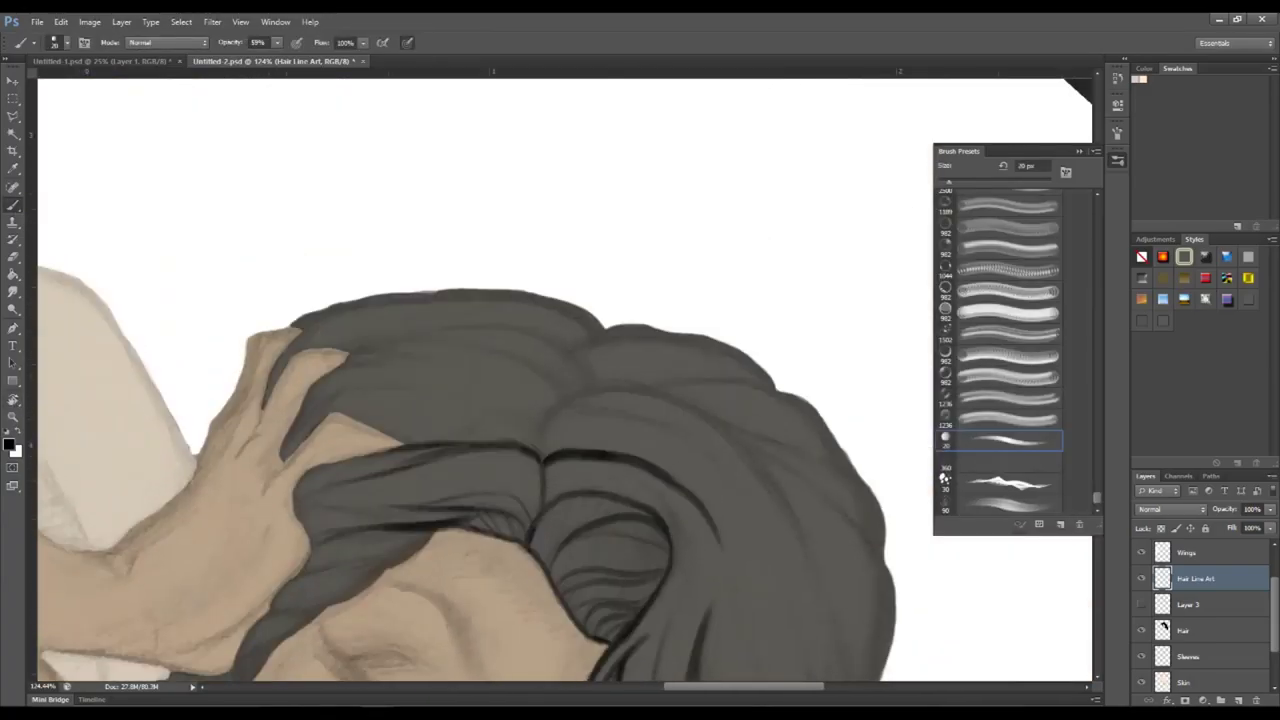
pyautogui.moveTo(200, 357); pyautogui.dragTo(330, 470)
# Outline the top and left edges of the hair, undoing one misplaced stroke.
pyautogui.moveTo(510, 185); pyautogui.dragTo(472, 318)
pyautogui.moveTo(600, 350); pyautogui.dragTo(650, 440)
pyautogui.moveTo(640, 168); pyautogui.dragTo(475, 320)
pyautogui.moveTo(515, 210)
pyautogui.mouseDown()
pyautogui.moveTo(425, 325)
pyautogui.moveTo(360, 475)
pyautogui.mouseUp()
pyautogui.hotkey('ctrl', 'z')
pyautogui.moveTo(458, 380); pyautogui.dragTo(350, 470)
pyautogui.moveTo(462, 418); pyautogui.dragTo(365, 490)
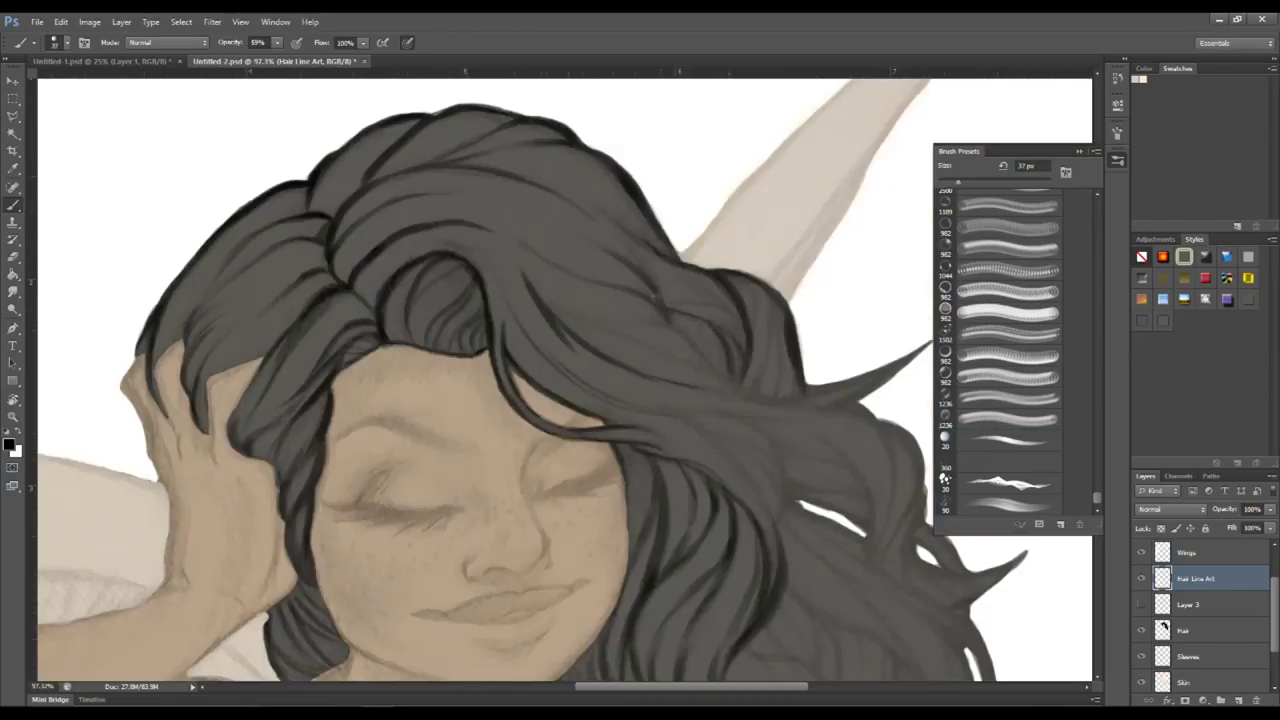
# Draw thin strands, line the spiky lock, and darken the hair around the white gap and lower locks.
pyautogui.moveTo(655, 297); pyautogui.dragTo(742, 335)
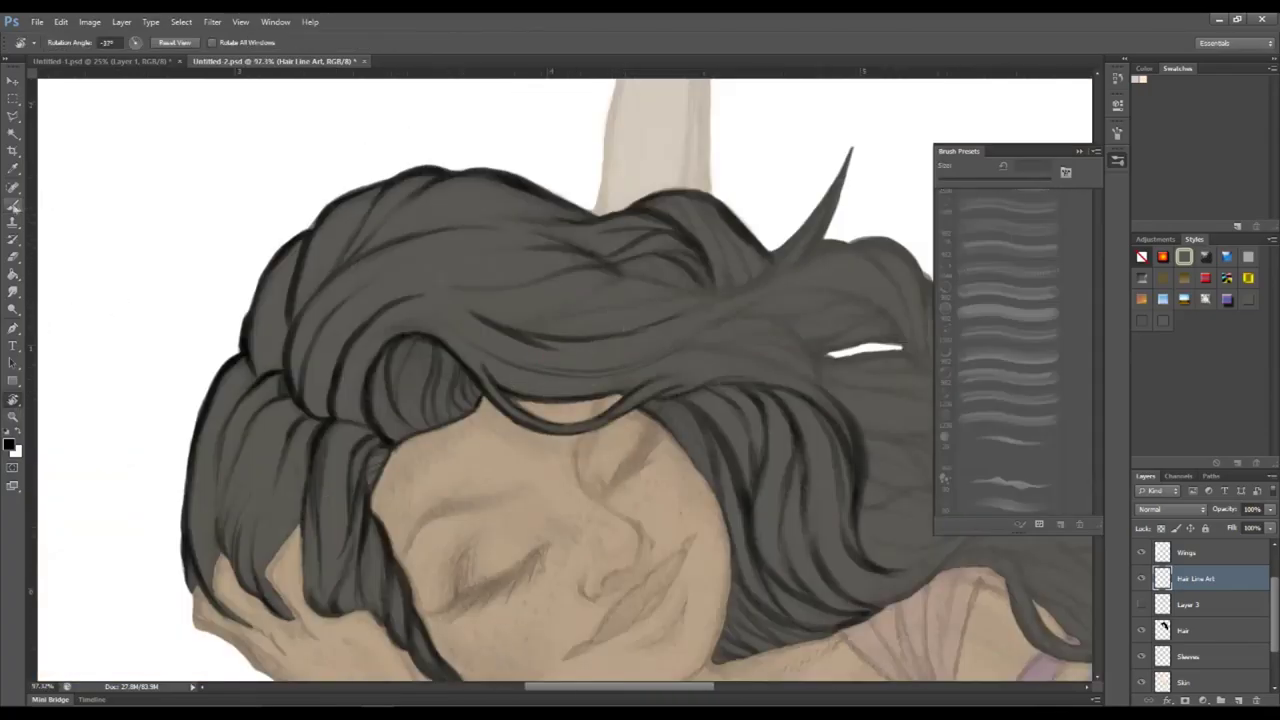
pyautogui.moveTo(700, 275); pyautogui.dragTo(510, 318)
pyautogui.moveTo(850, 150); pyautogui.dragTo(740, 285)
pyautogui.moveTo(650, 200); pyautogui.dragTo(740, 275)
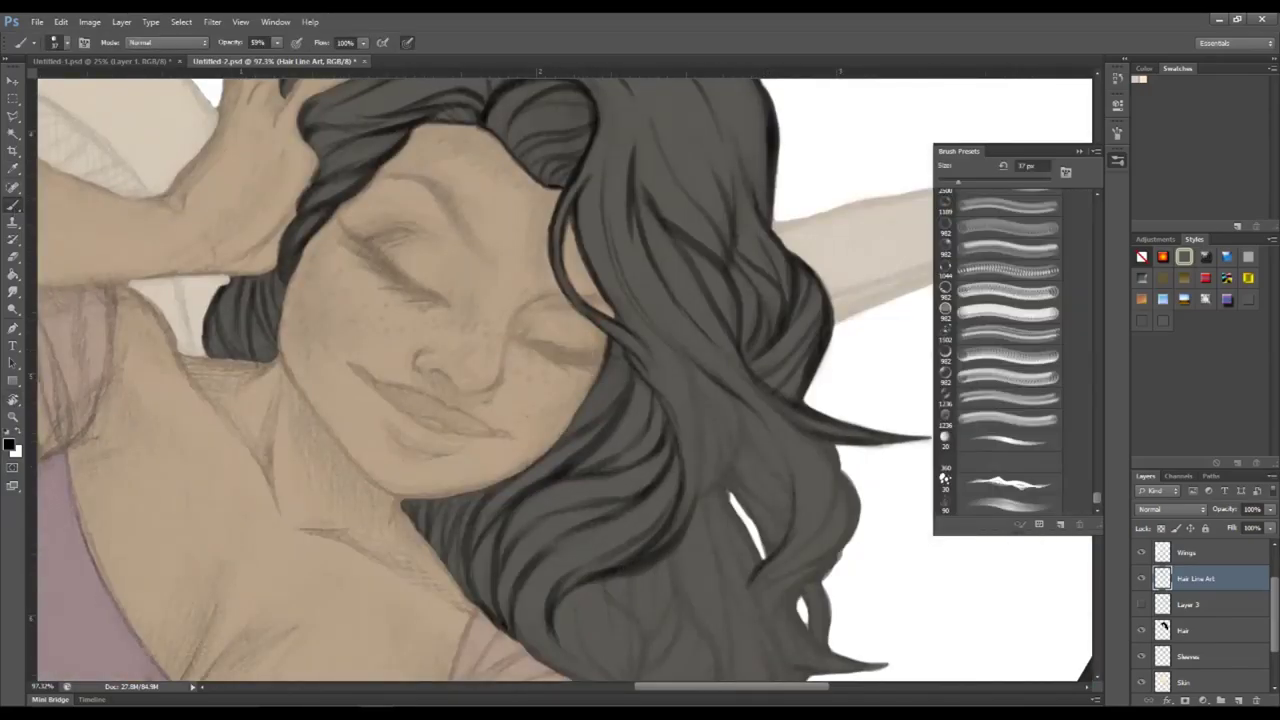
pyautogui.moveTo(738, 392)
pyautogui.mouseDown()
pyautogui.moveTo(708, 490)
pyautogui.moveTo(790, 514)
pyautogui.mouseUp()
pyautogui.moveTo(750, 458)
pyautogui.mouseDown()
pyautogui.moveTo(785, 545)
pyautogui.moveTo(750, 550)
pyautogui.mouseUp()
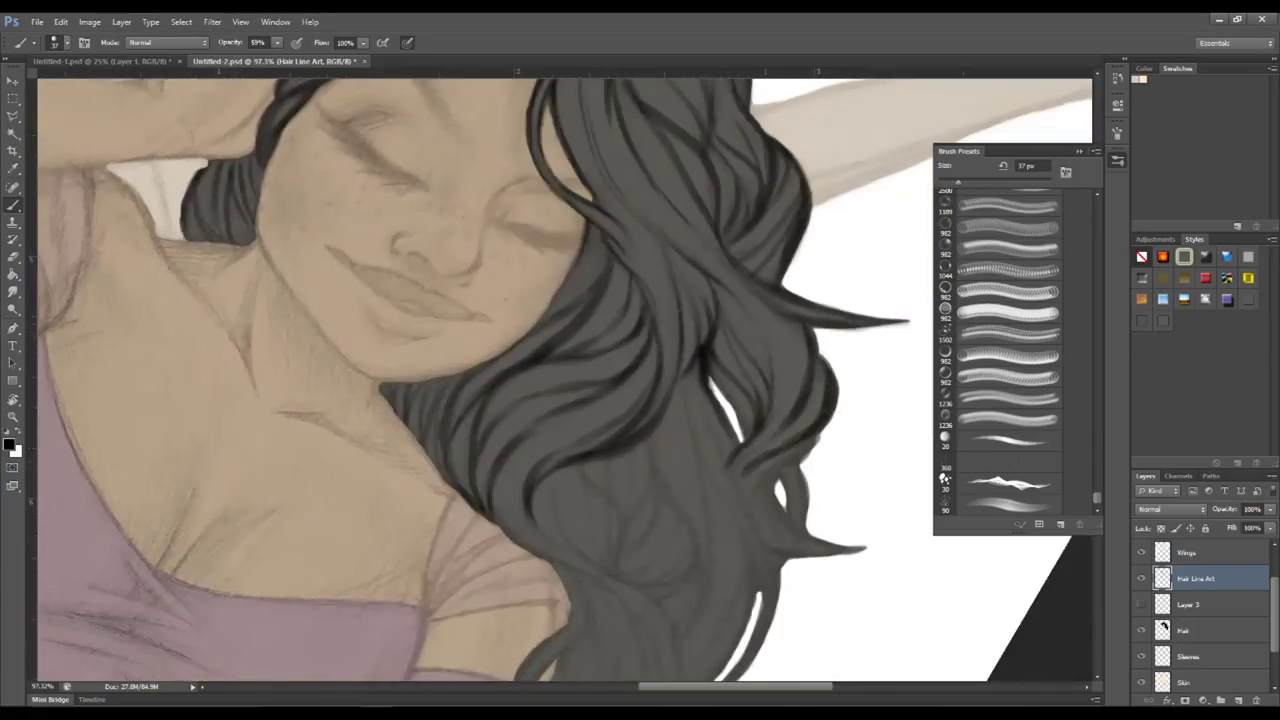
pyautogui.moveTo(768, 340); pyautogui.dragTo(770, 414)
pyautogui.moveTo(740, 362); pyautogui.dragTo(714, 430)
pyautogui.moveTo(790, 462)
pyautogui.mouseDown()
pyautogui.moveTo(775, 546)
pyautogui.moveTo(740, 572)
pyautogui.mouseUp()
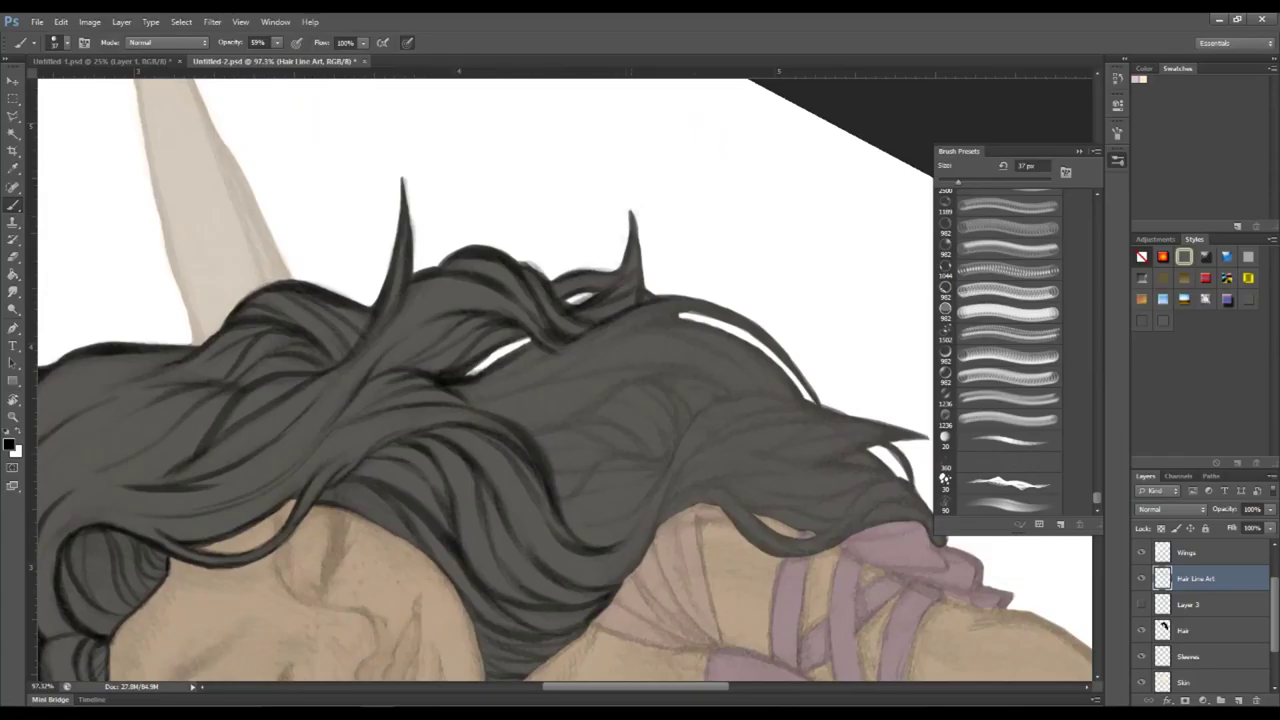
# Turn the view to line a hair spike, the white gap and the hair's left outline.
pyautogui.moveTo(642, 300); pyautogui.dragTo(630, 212)
pyautogui.moveTo(684, 326); pyautogui.dragTo(564, 370)
pyautogui.moveTo(466, 410); pyautogui.dragTo(720, 366)
pyautogui.press('r')
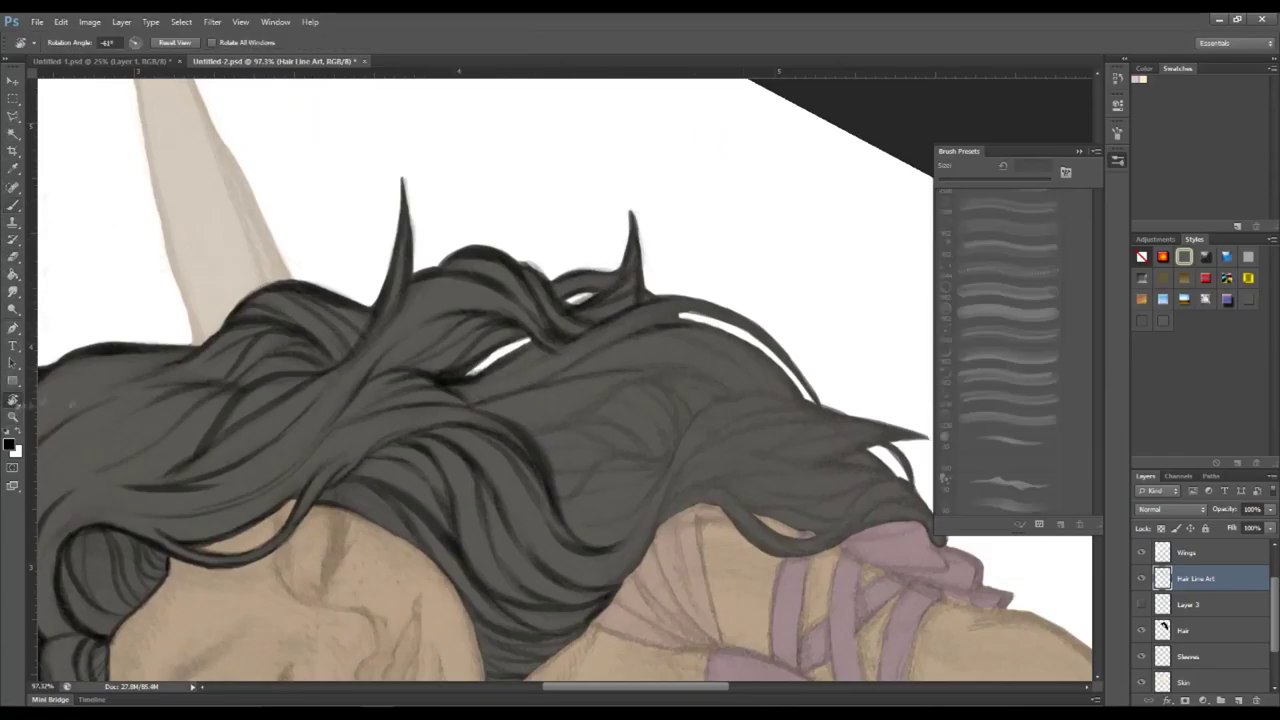
pyautogui.moveTo(700, 250); pyautogui.dragTo(450, 200)
pyautogui.moveTo(386, 232); pyautogui.dragTo(468, 362)
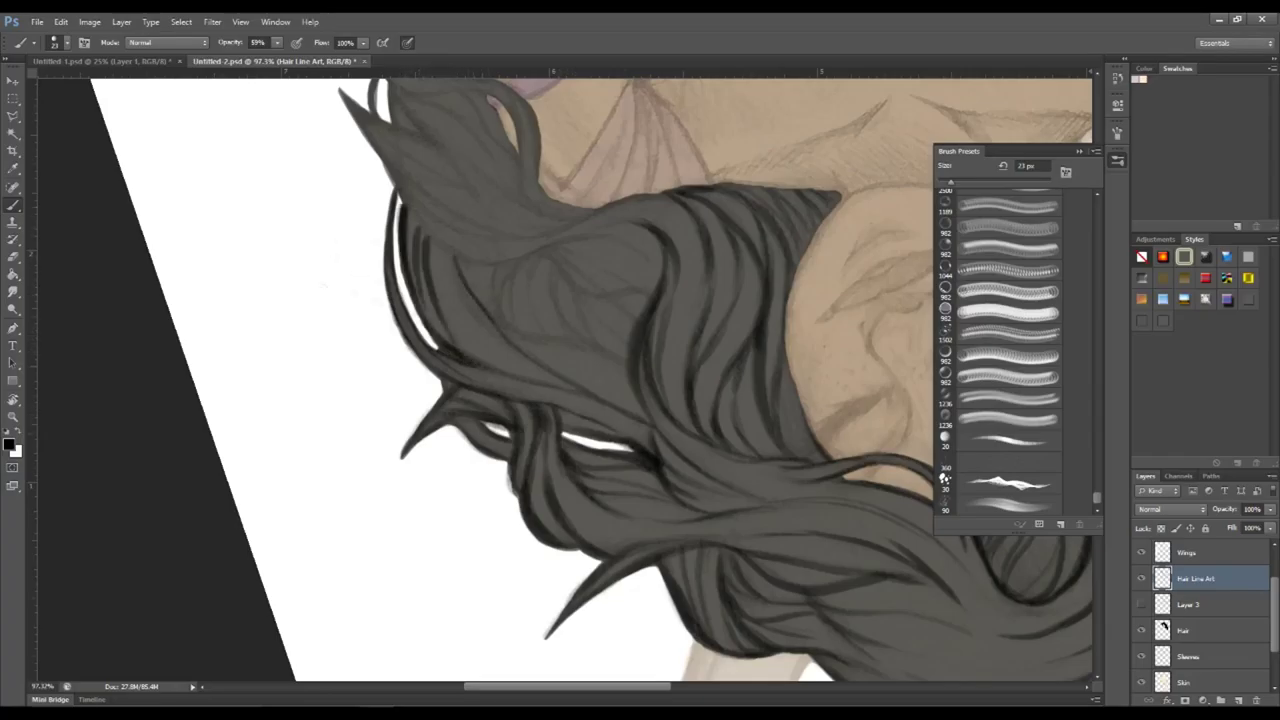
pyautogui.press('r')
pyautogui.moveTo(494, 324); pyautogui.dragTo(335, 487)
pyautogui.moveTo(526, 330)
pyautogui.mouseDown()
pyautogui.moveTo(548, 460)
pyautogui.moveTo(400, 290)
pyautogui.moveTo(550, 380)
pyautogui.moveTo(506, 436)
pyautogui.mouseUp()
# At new view angles, draw dark strand lines through the hair mass and near the shoulder.
pyautogui.press('r')
pyautogui.press('r')
pyautogui.moveTo(530, 212); pyautogui.dragTo(498, 430)
pyautogui.press('r')
pyautogui.moveTo(520, 300); pyautogui.dragTo(420, 220)
pyautogui.moveTo(350, 350); pyautogui.dragTo(420, 315)
pyautogui.moveTo(570, 250); pyautogui.dragTo(484, 258)
pyautogui.moveTo(620, 284)
pyautogui.mouseDown()
pyautogui.moveTo(540, 276)
pyautogui.moveTo(508, 360)
pyautogui.mouseUp()
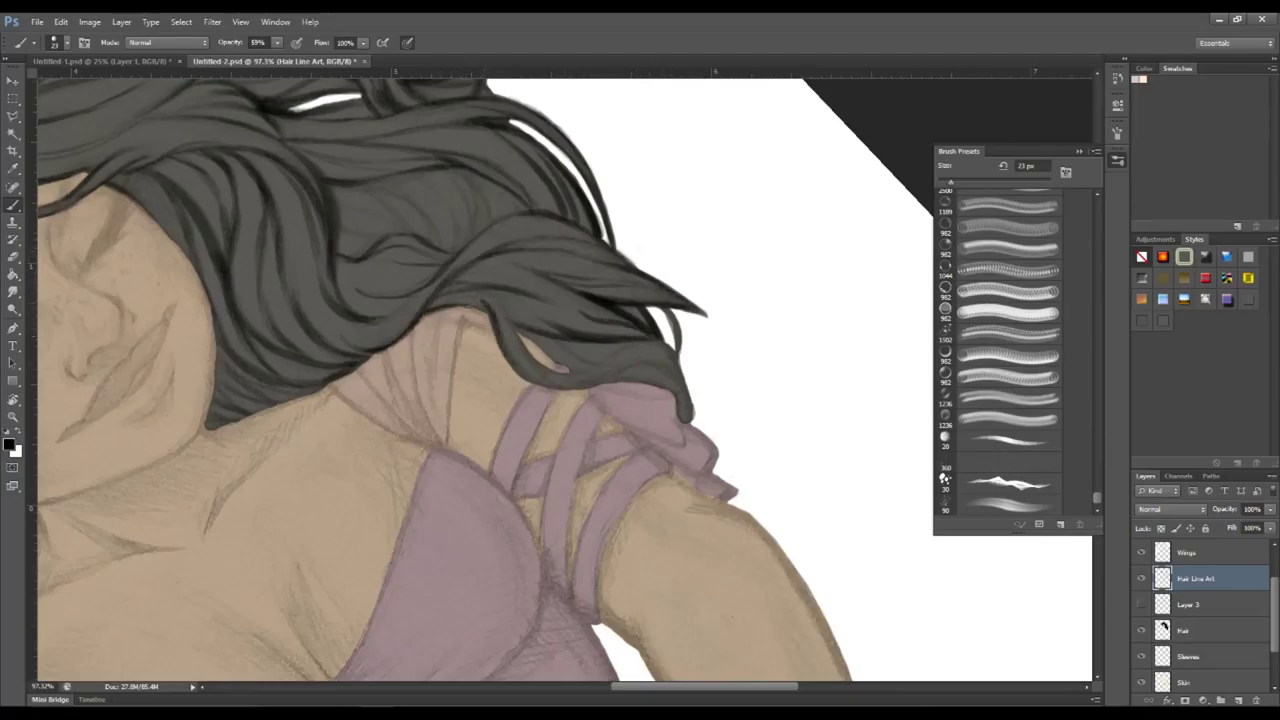
pyautogui.moveTo(656, 366); pyautogui.dragTo(588, 386)
pyautogui.moveTo(500, 302)
pyautogui.mouseDown()
pyautogui.moveTo(552, 382)
pyautogui.moveTo(536, 368)
pyautogui.mouseUp()
pyautogui.moveTo(618, 344); pyautogui.dragTo(556, 360)
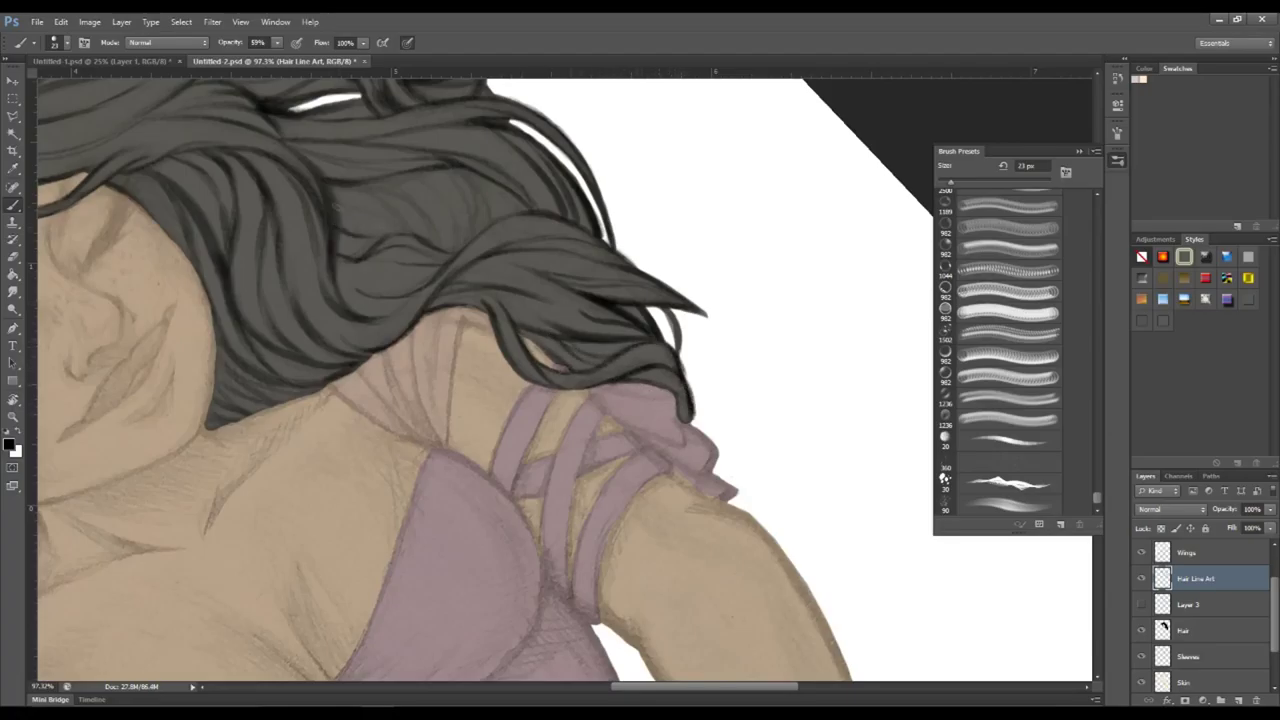
pyautogui.scroll(-3, 432, 183)
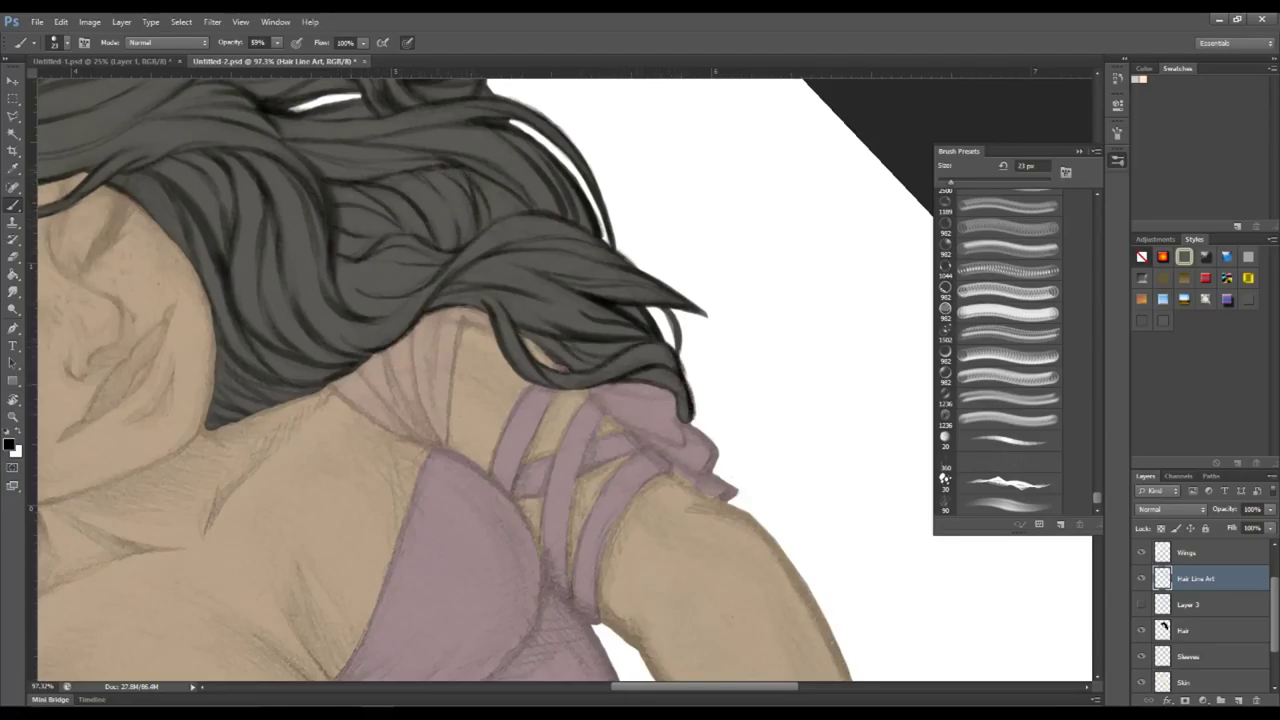
pyautogui.scroll(-2, 432, 183)
# Turn the canvas upright, return to brushing on Layer 3, and softly darken hair near the shoulder.
pyautogui.press('r')
pyautogui.moveTo(557, 371); pyautogui.dragTo(600, 250)
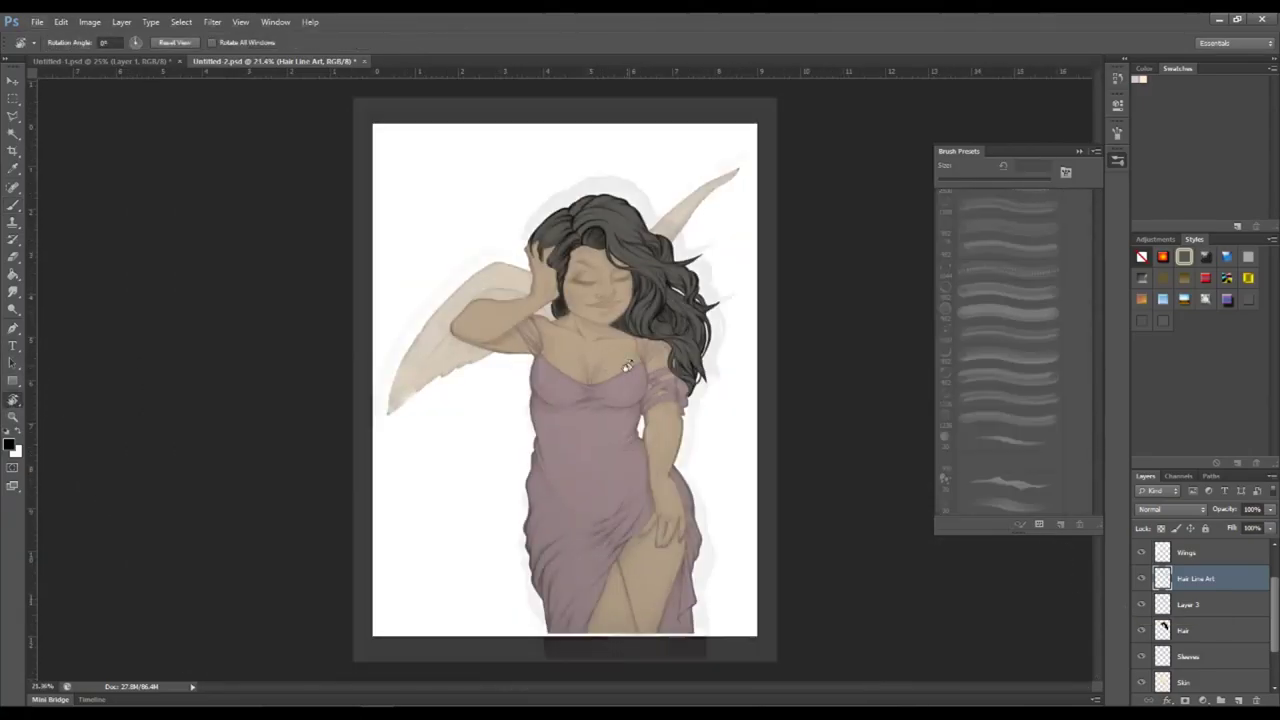
pyautogui.scroll(5, 111, 271)
pyautogui.press('b')
pyautogui.hotkey('alt', '[')
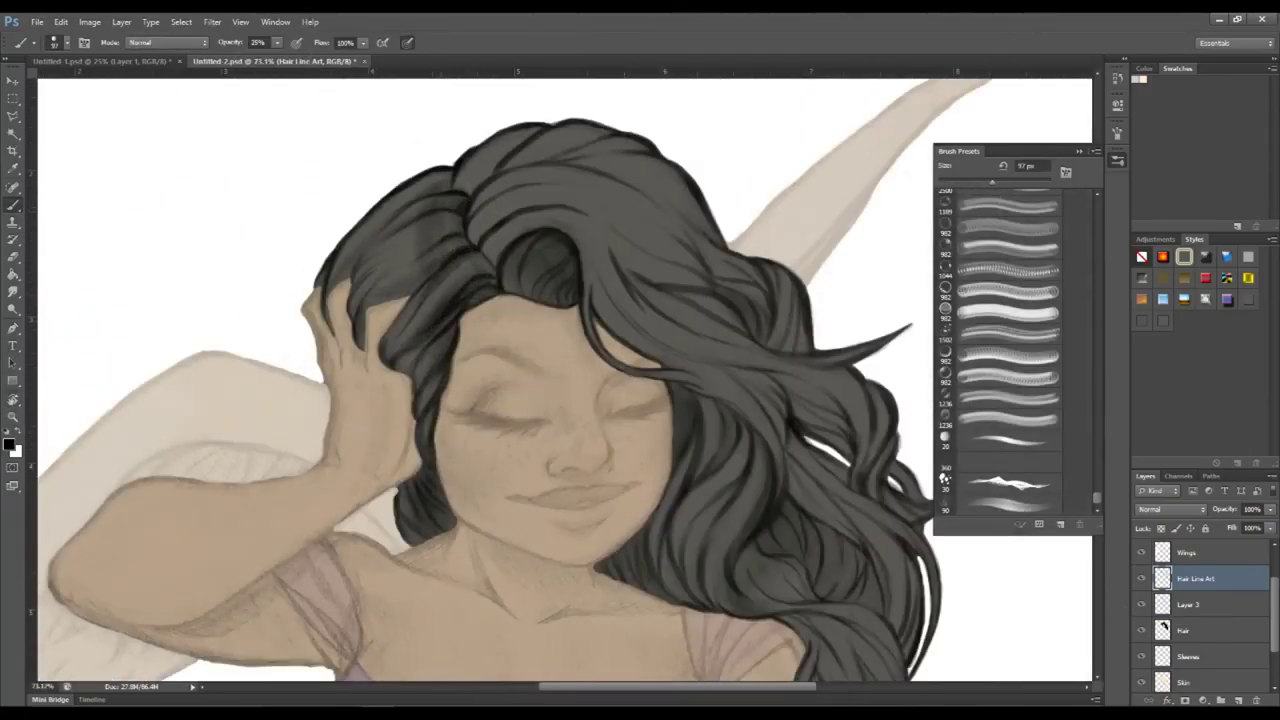
pyautogui.scroll(-1, 539, 332)
pyautogui.press('F5')
pyautogui.moveTo(566, 360); pyautogui.dragTo(550, 418)
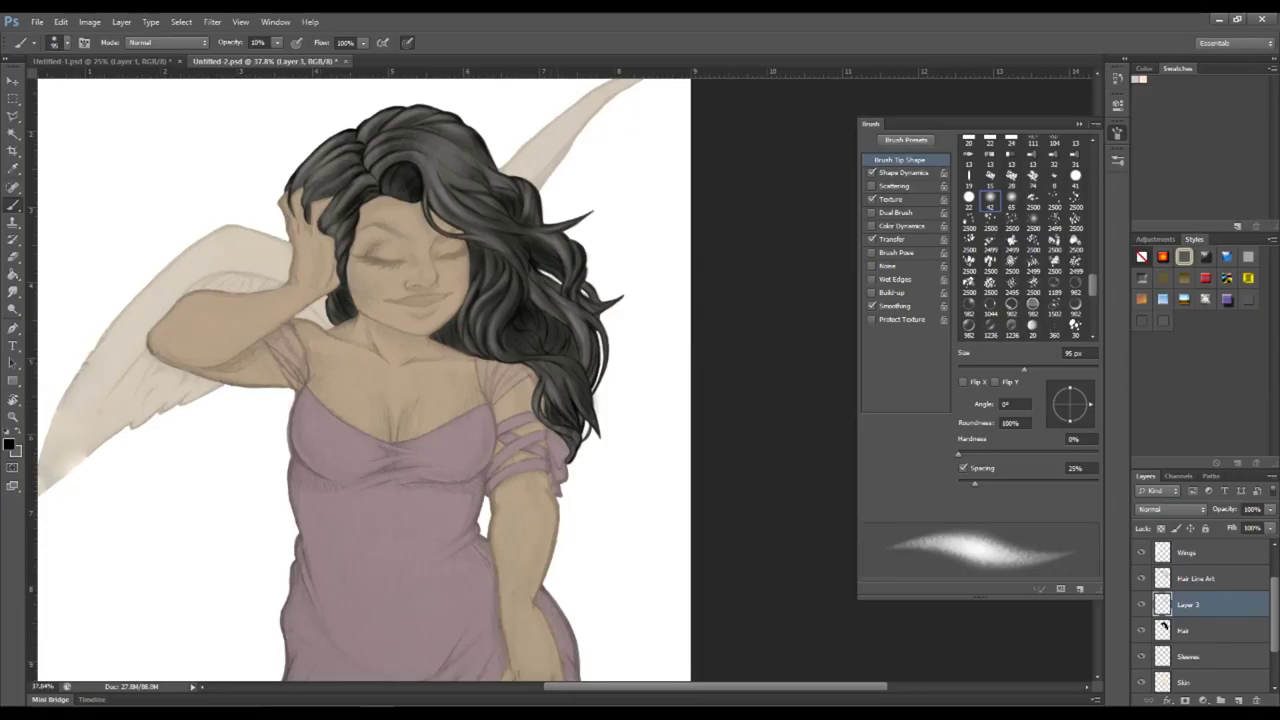
pyautogui.moveTo(330, 152); pyautogui.dragTo(305, 195)
# Softly darken the hair on the crown, forehead and above the shoulder.
pyautogui.moveTo(340, 250)
pyautogui.mouseDown()
pyautogui.moveTo(370, 135)
pyautogui.moveTo(510, 182)
pyautogui.moveTo(448, 150)
pyautogui.moveTo(498, 206)
pyautogui.moveTo(478, 228)
pyautogui.mouseUp()
pyautogui.moveTo(422, 185); pyautogui.dragTo(395, 160)
pyautogui.moveTo(520, 246)
pyautogui.mouseDown()
pyautogui.moveTo(588, 305)
pyautogui.moveTo(535, 385)
pyautogui.moveTo(560, 410)
pyautogui.mouseUp()
pyautogui.moveTo(555, 310); pyautogui.dragTo(505, 350)
pyautogui.moveTo(530, 235); pyautogui.dragTo(570, 350)
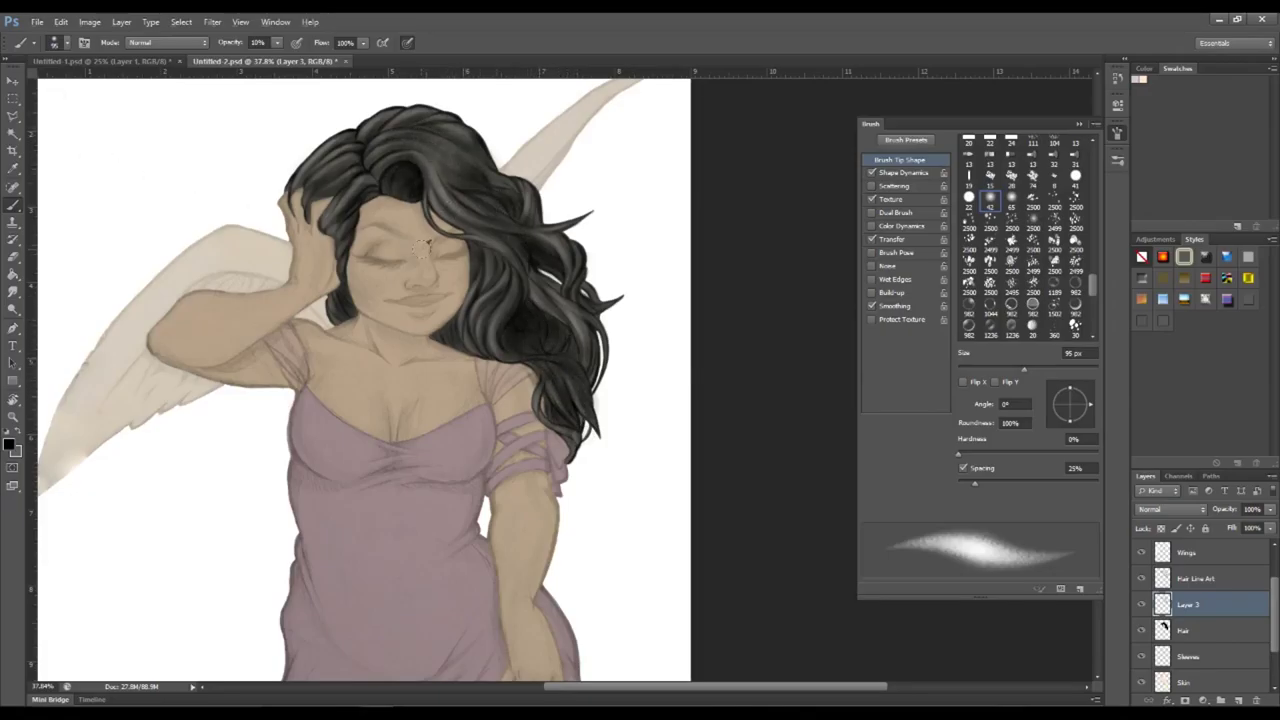
pyautogui.keyDown('alt'); pyautogui.scroll(-3, 425, 244); pyautogui.keyUp('alt')
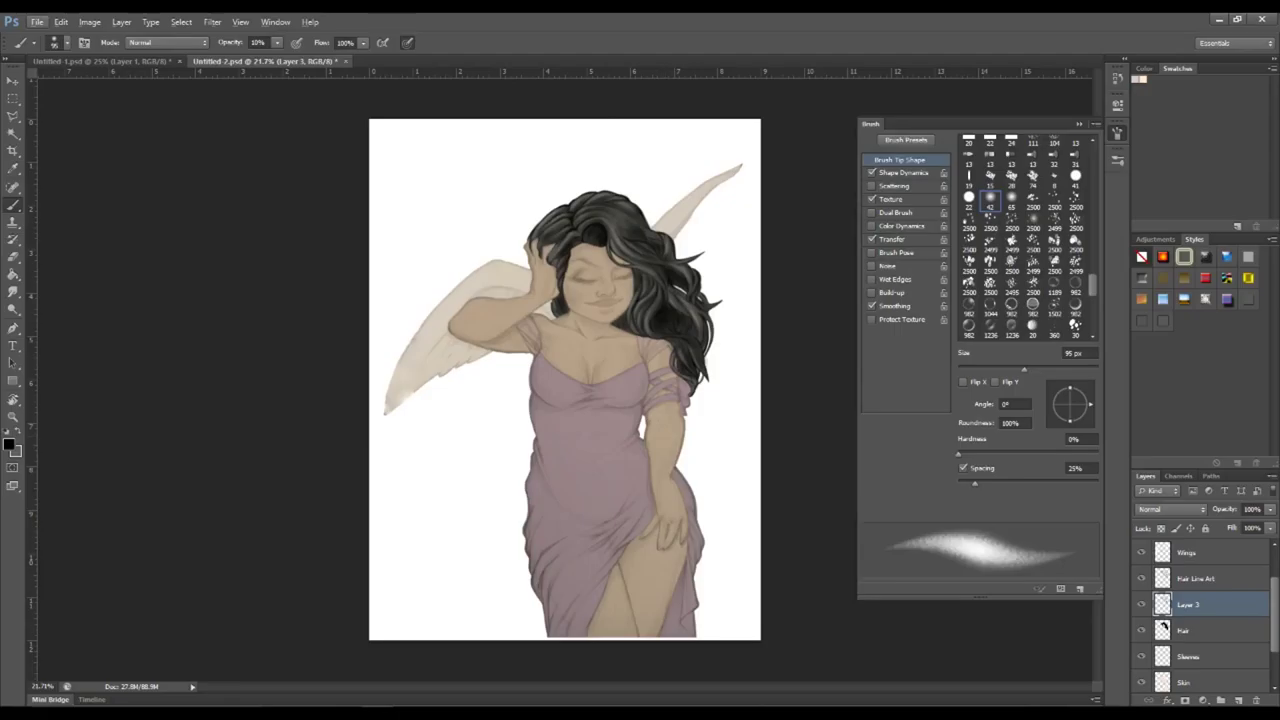
pyautogui.scroll(2, 1210, 620)
# Add a new Layer 4 above the Wings layer and bring up the foreground colour picker.
pyautogui.click(1190, 552)
pyautogui.click(1237, 700)
pyautogui.click(13, 445)
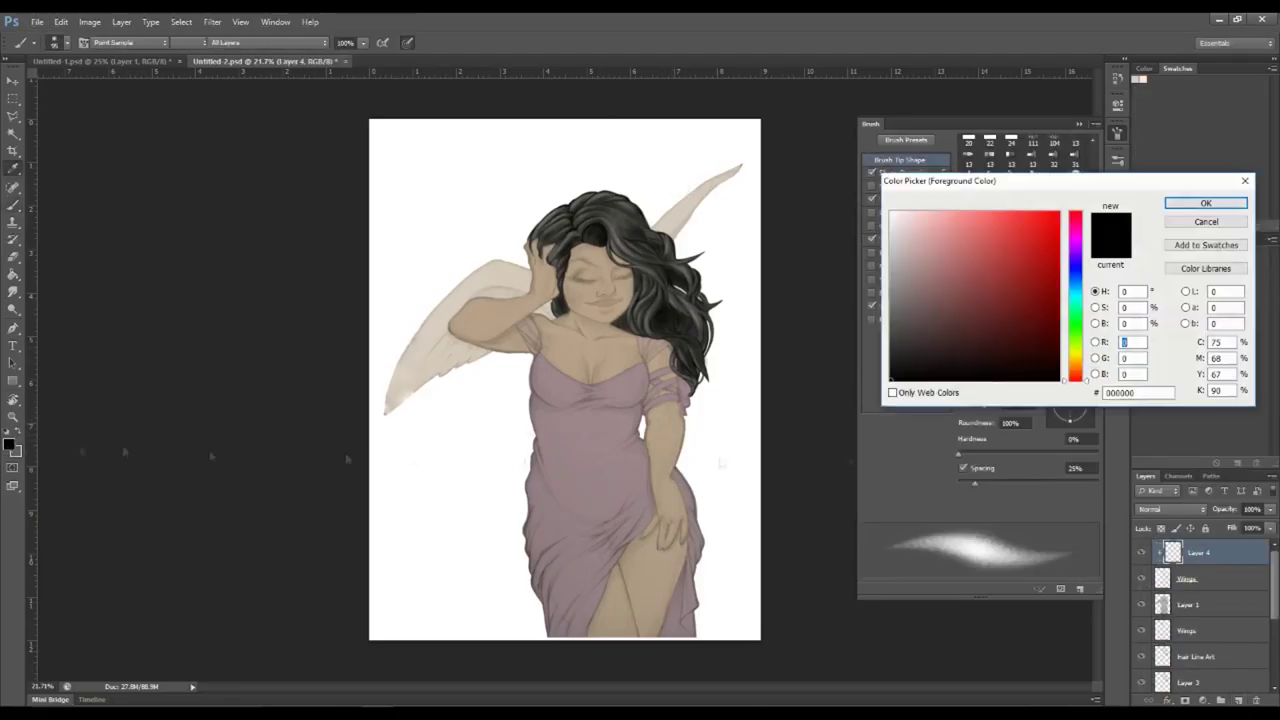
# Paint faint near-white strokes up the left wing with a 180 px brush, then raise opacity to 39%.
pyautogui.click(894, 220)
pyautogui.click(1214, 200)
pyautogui.moveTo(1023, 369); pyautogui.dragTo(1056, 369)
pyautogui.moveTo(524, 287); pyautogui.dragTo(481, 292)
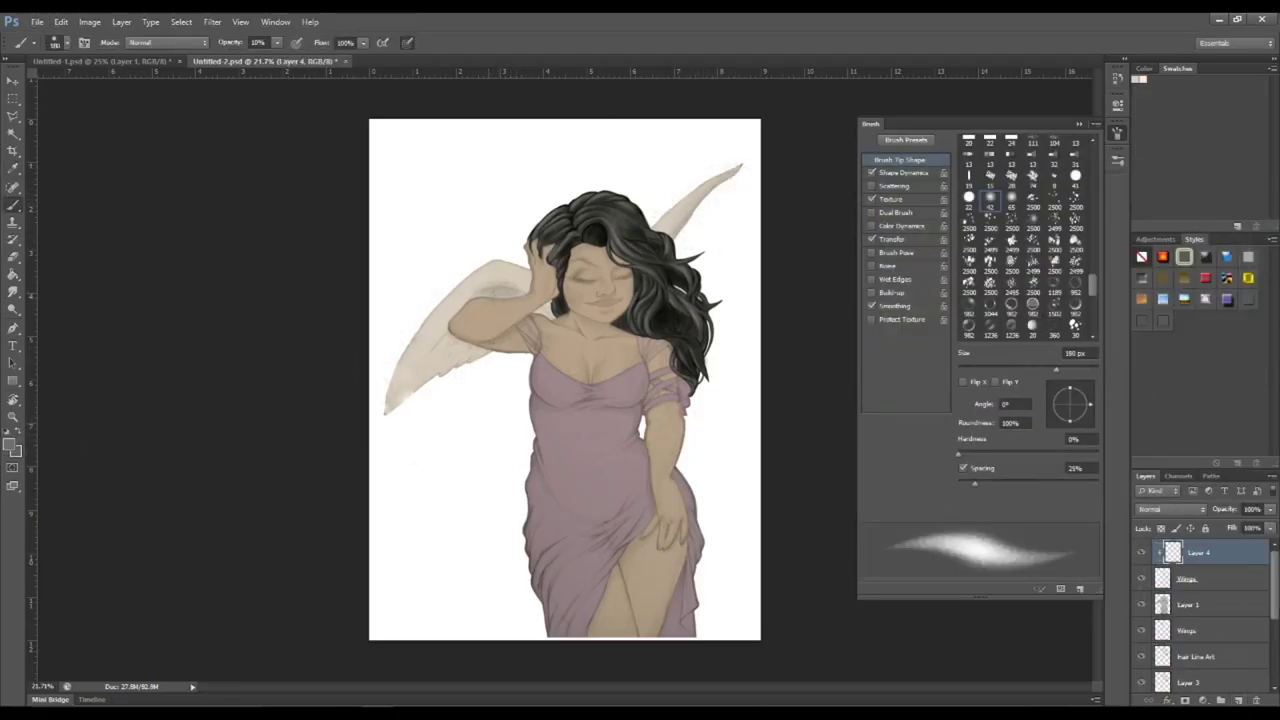
pyautogui.moveTo(468, 340); pyautogui.dragTo(434, 362)
pyautogui.moveTo(526, 290); pyautogui.dragTo(498, 296)
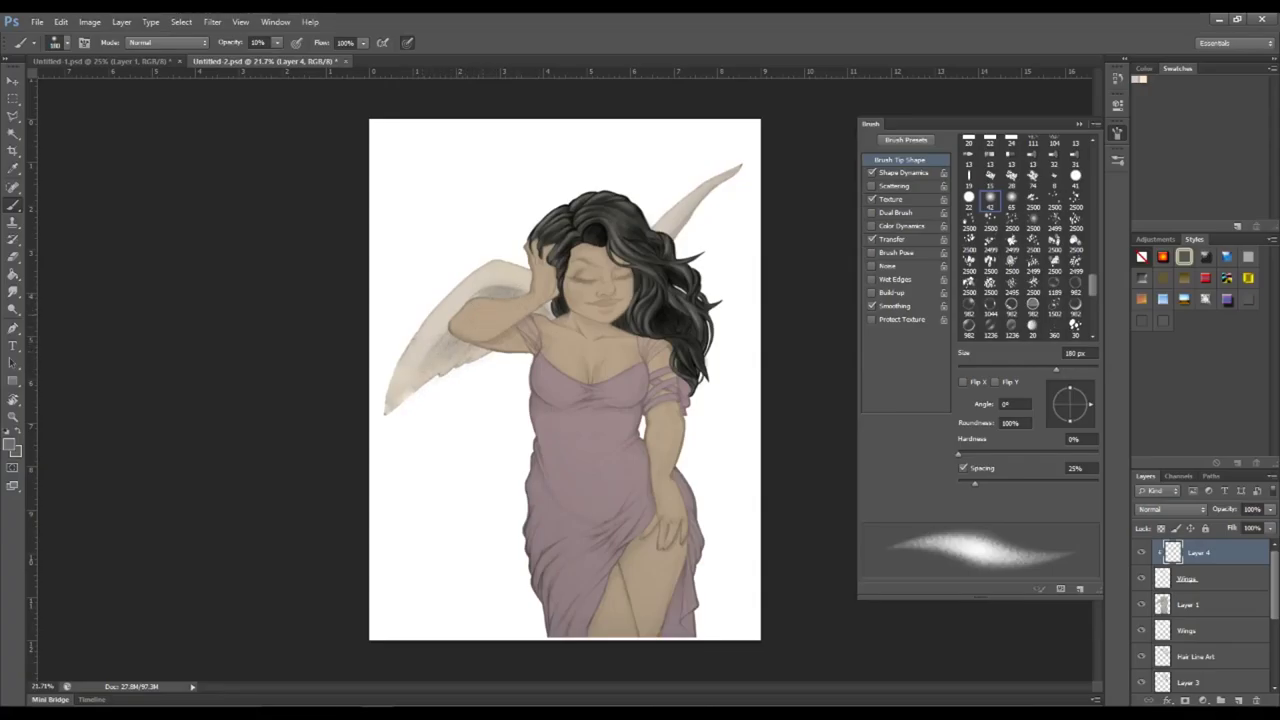
pyautogui.moveTo(418, 365)
pyautogui.mouseDown()
pyautogui.moveTo(398, 405)
pyautogui.moveTo(465, 262)
pyautogui.moveTo(505, 266)
pyautogui.mouseUp()
pyautogui.press('3')
pyautogui.press('9')
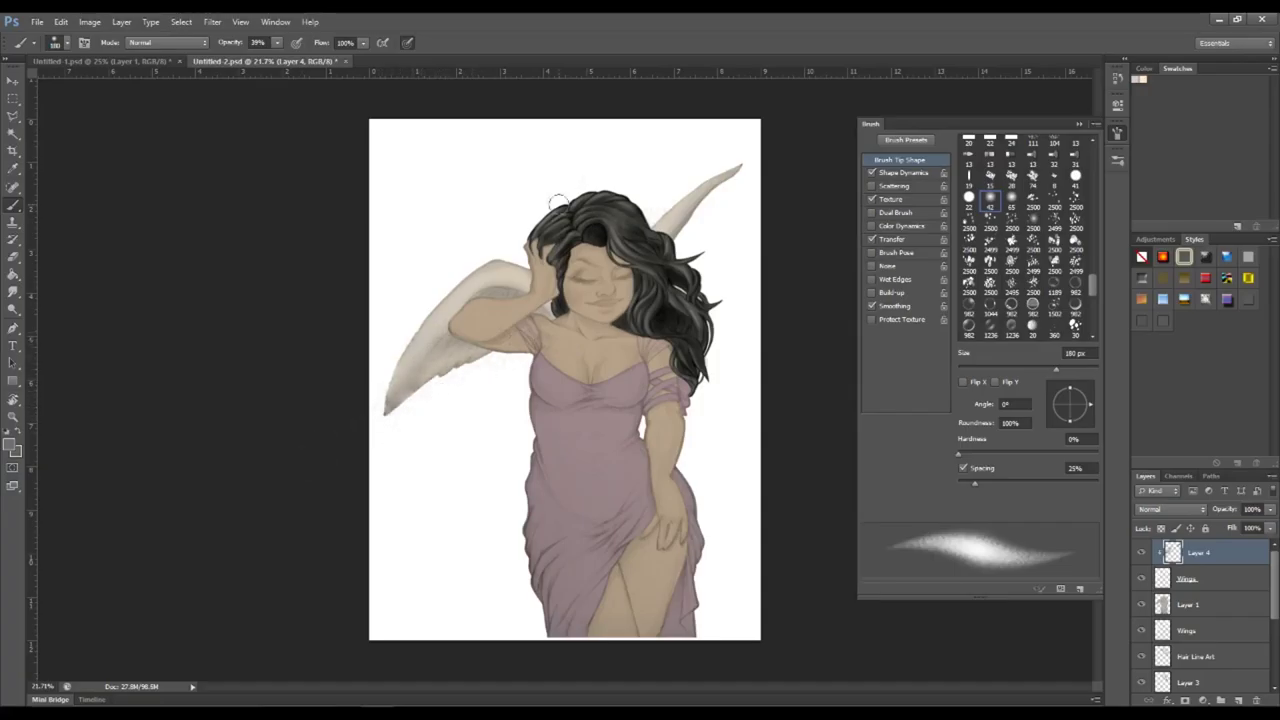
# Add a new Layer 5 above the Skin layer.
pyautogui.rightClick(1198, 653)
pyautogui.click(1200, 363)
pyautogui.press('Return')
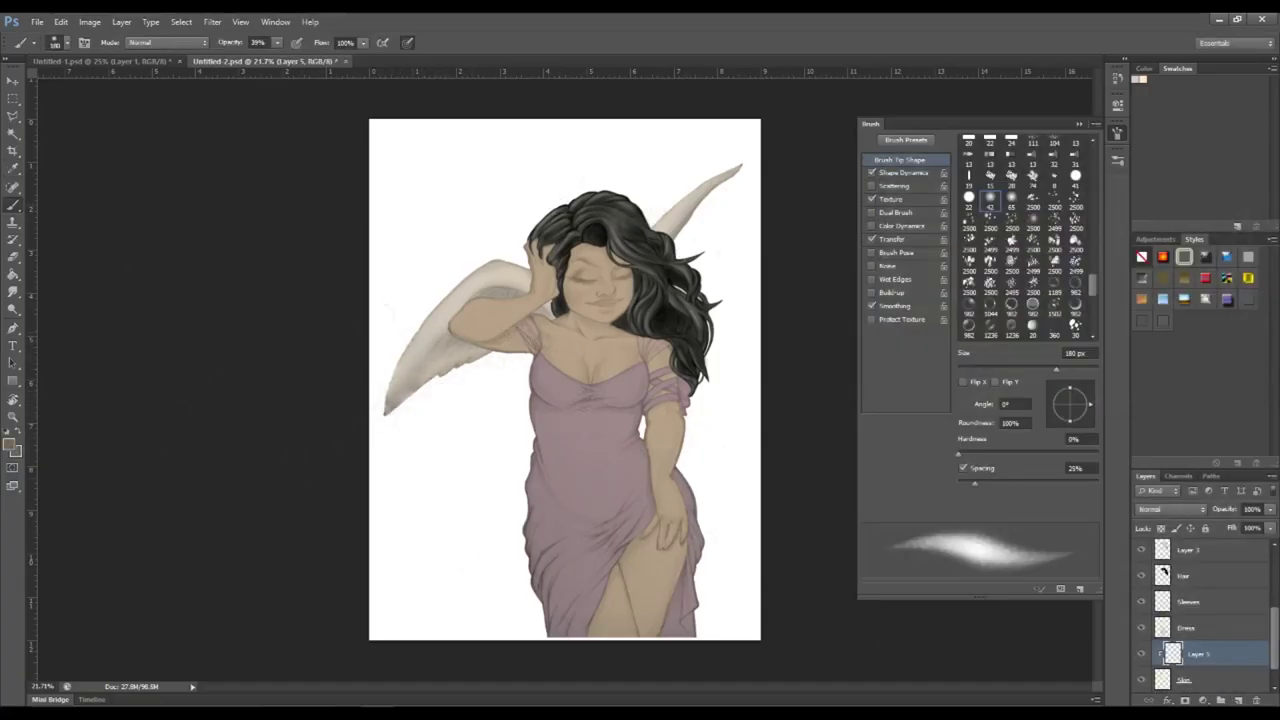
# Set a soft brush to about 129 px at 5% opacity and darken the skin near the hand at the hairline.
pyautogui.moveTo(1055, 369); pyautogui.dragTo(1080, 369)
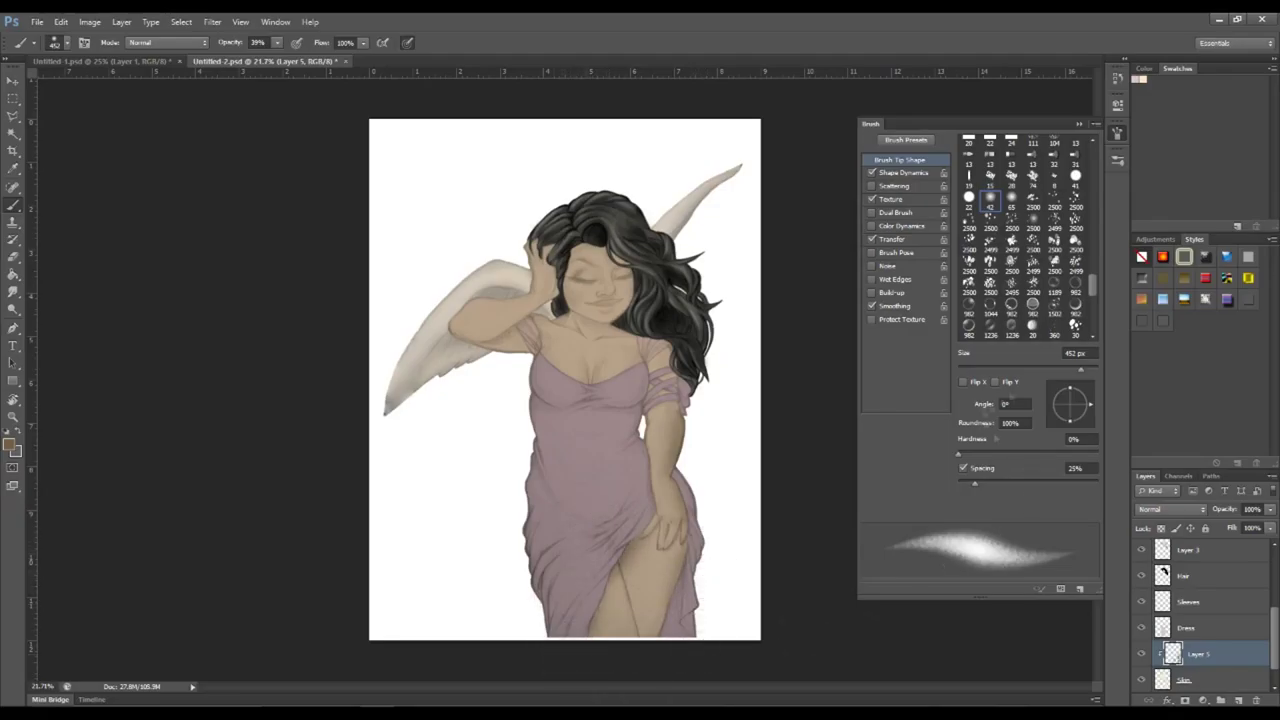
pyautogui.press('[')
pyautogui.press('[')
pyautogui.press('[')
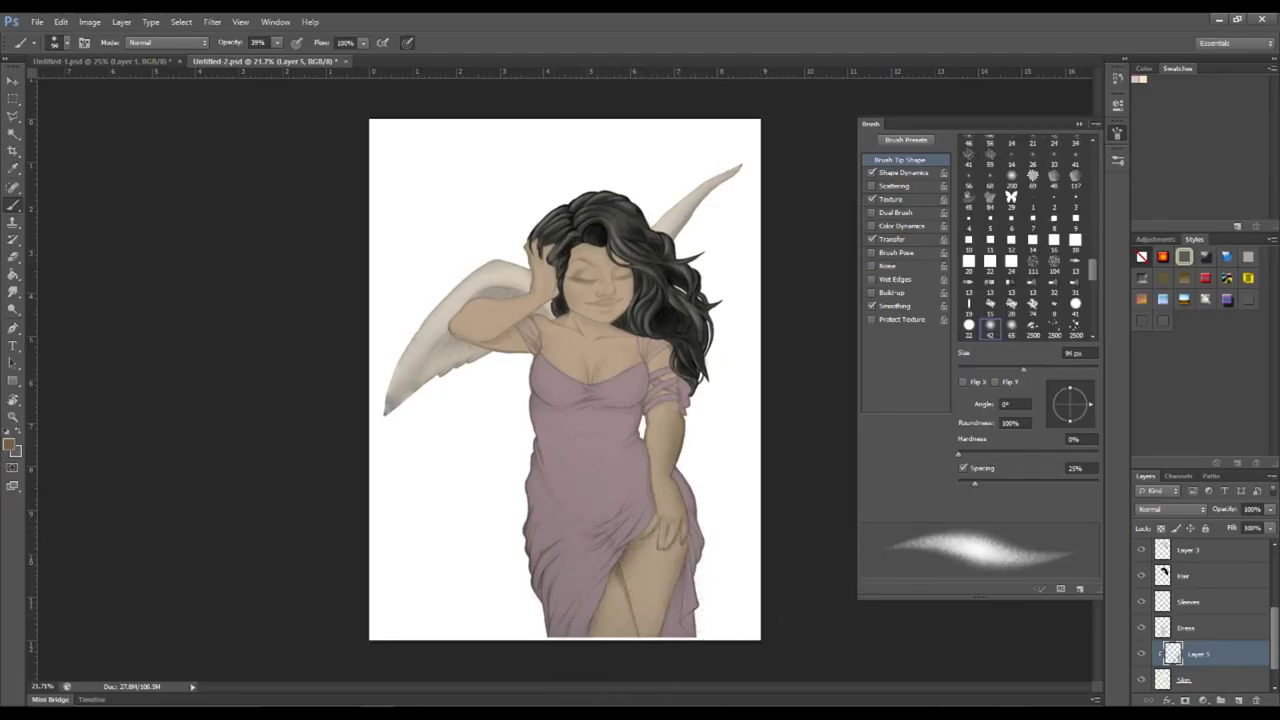
pyautogui.moveTo(277, 42); pyautogui.dragTo(268, 58)
pyautogui.press(']')
pyautogui.press(']')
pyautogui.moveTo(277, 42); pyautogui.dragTo(266, 60)
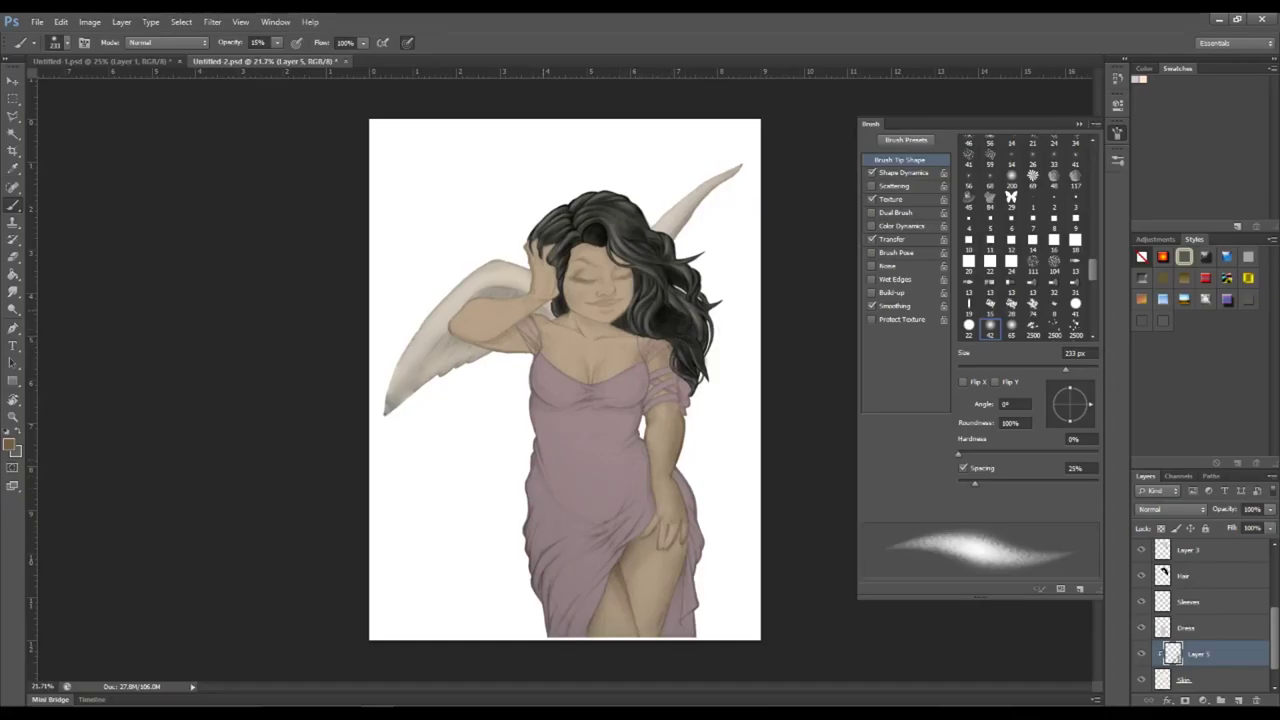
pyautogui.press('0')
pyautogui.press('8')
pyautogui.press('5')
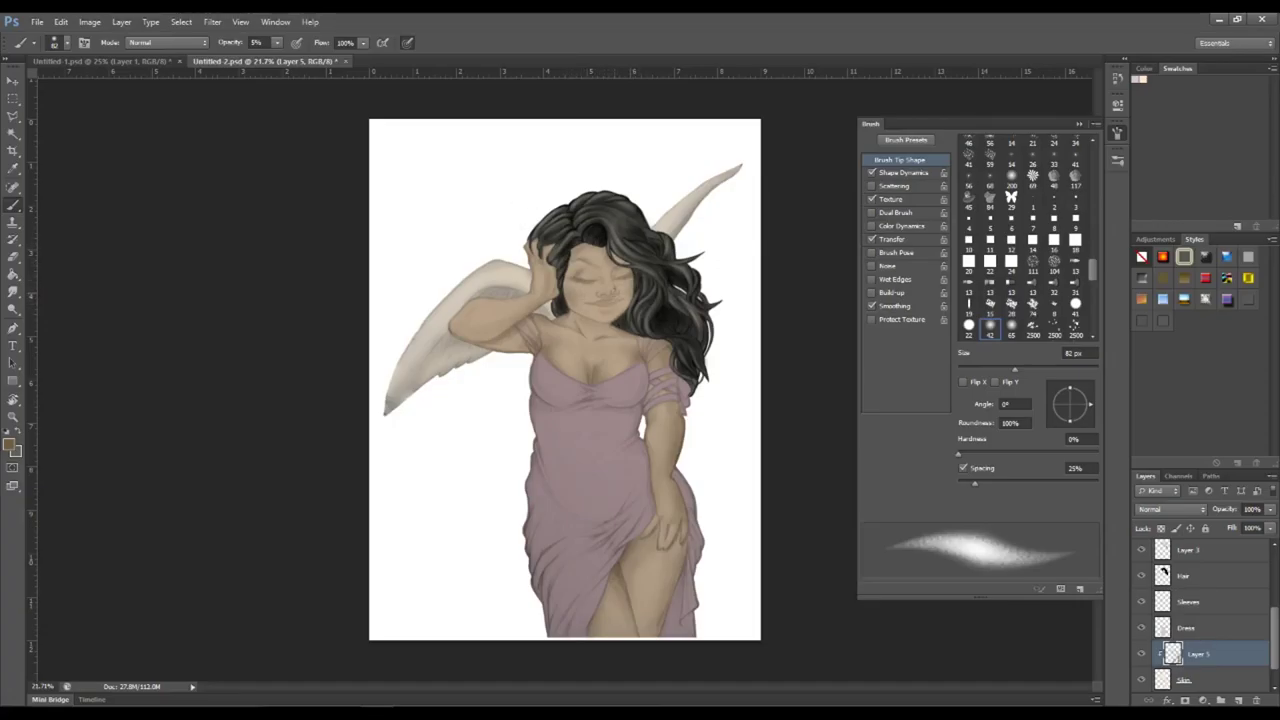
pyautogui.click(1035, 369)
pyautogui.moveTo(546, 266)
pyautogui.mouseDown()
pyautogui.moveTo(546, 290)
pyautogui.moveTo(604, 236)
pyautogui.mouseUp()
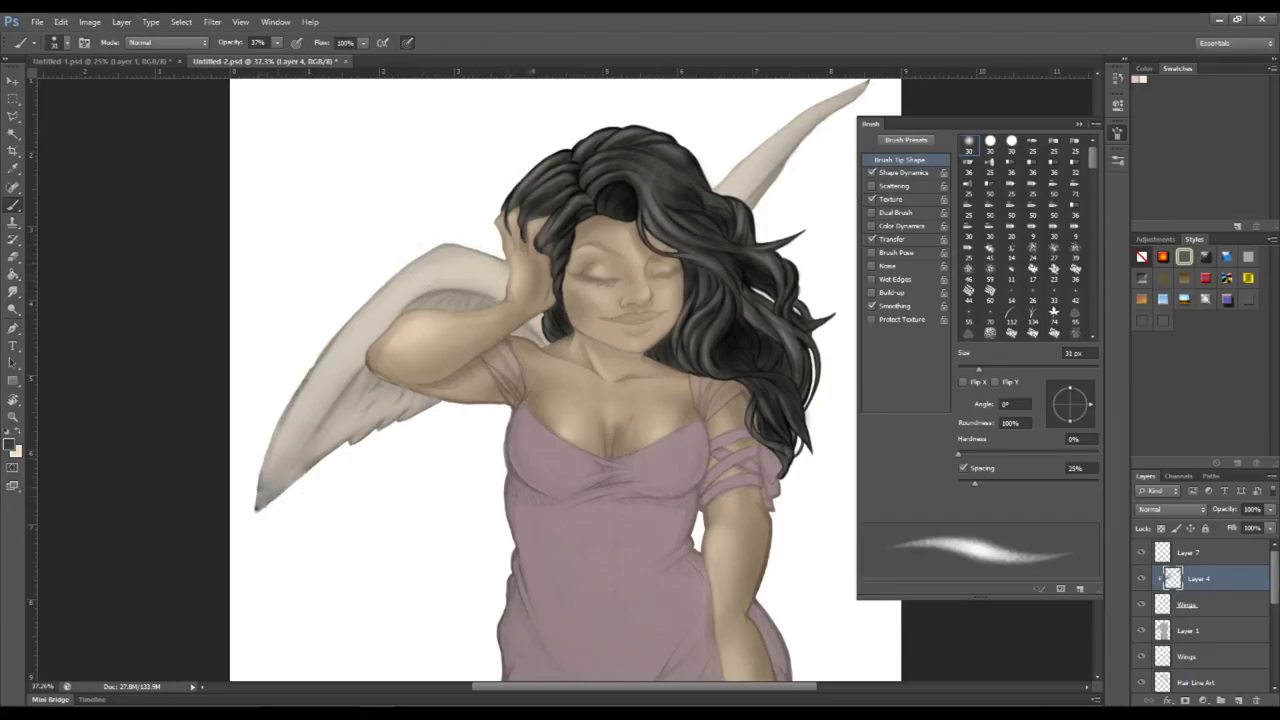
# Darken both lash lines and add a faint shadow beside the right eye.
pyautogui.scroll(-3, 311, 484)
pyautogui.hotkey('alt', ']')
pyautogui.press('e')
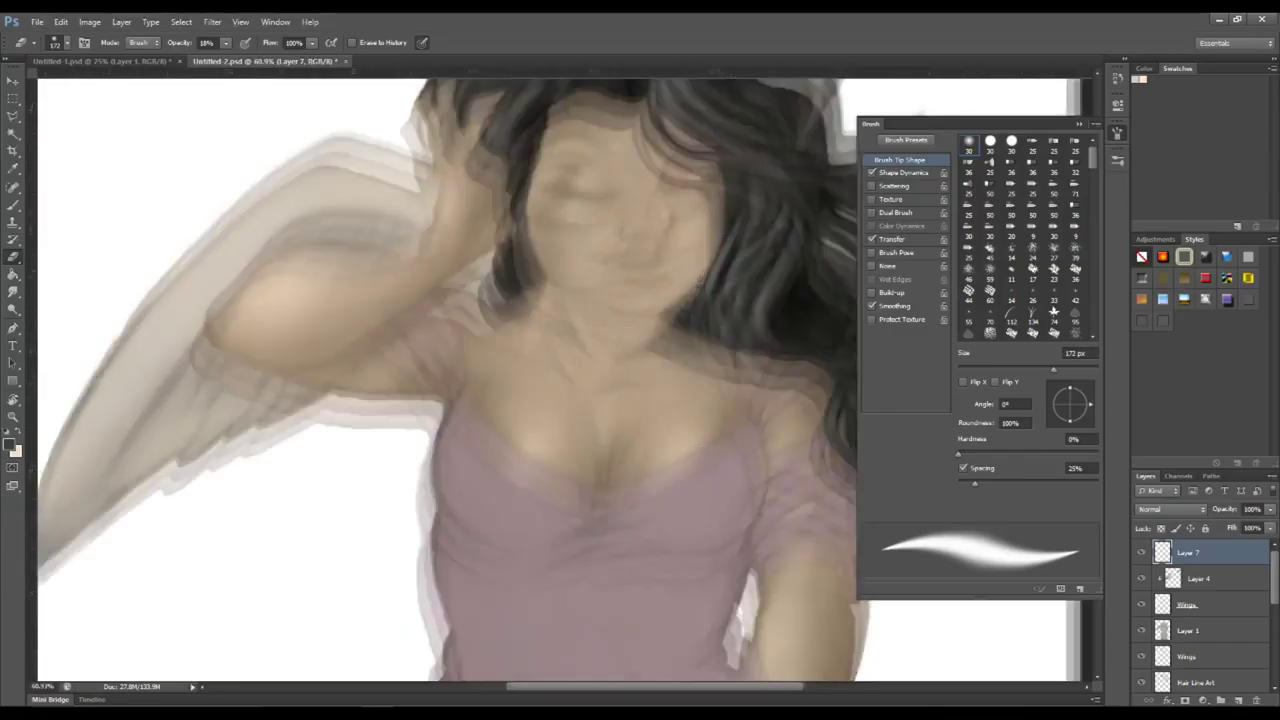
pyautogui.press('b')
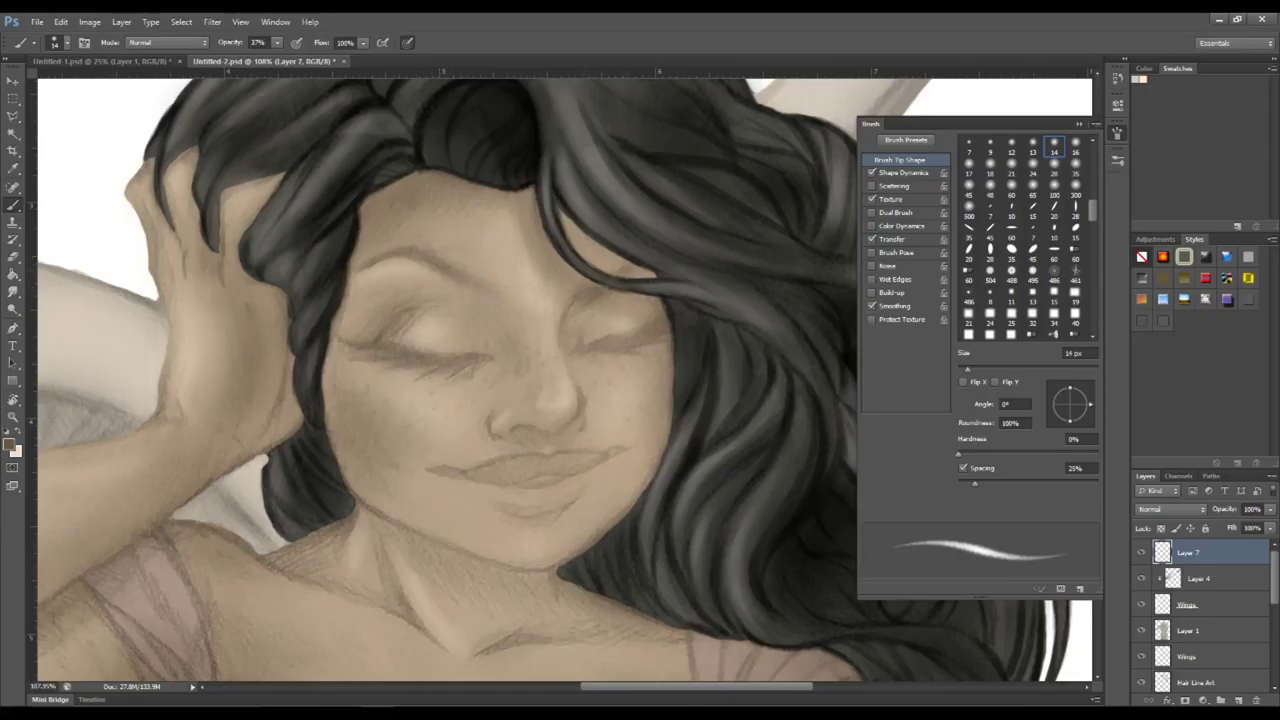
pyautogui.moveTo(569, 302); pyautogui.dragTo(569, 338)
pyautogui.moveTo(606, 346); pyautogui.dragTo(642, 339)
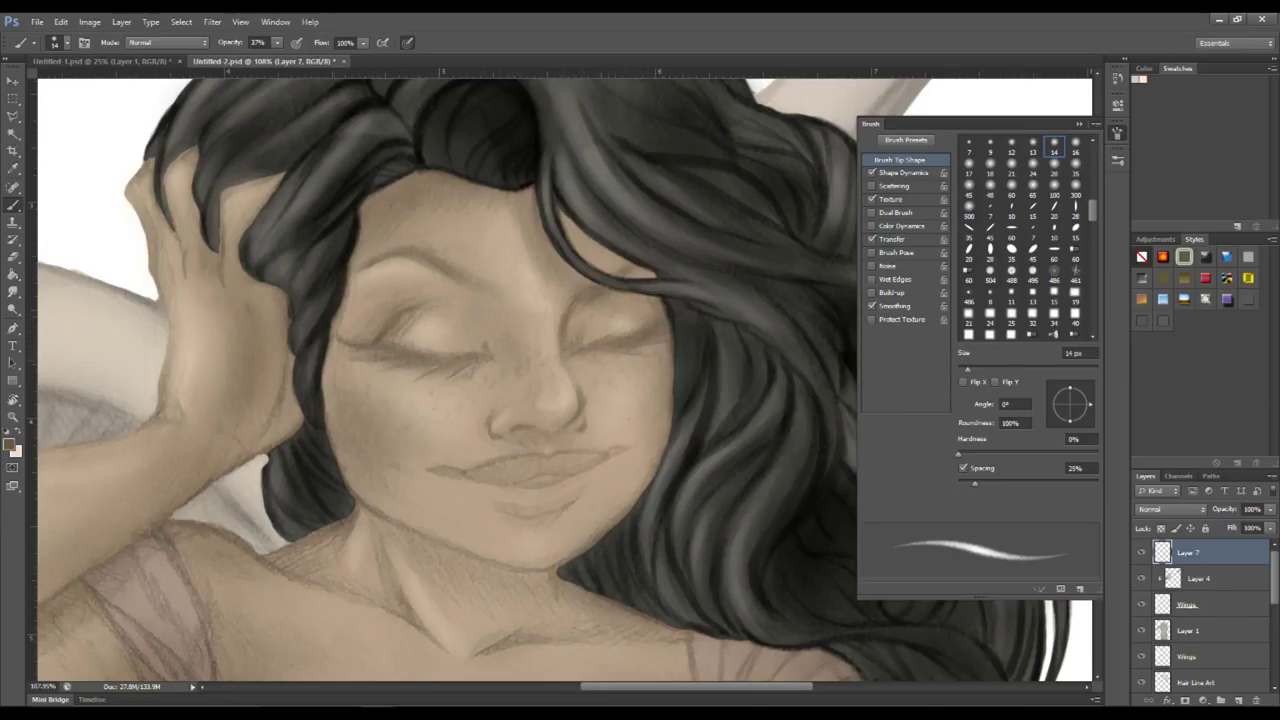
pyautogui.moveTo(462, 358); pyautogui.dragTo(486, 368)
pyautogui.press('e')
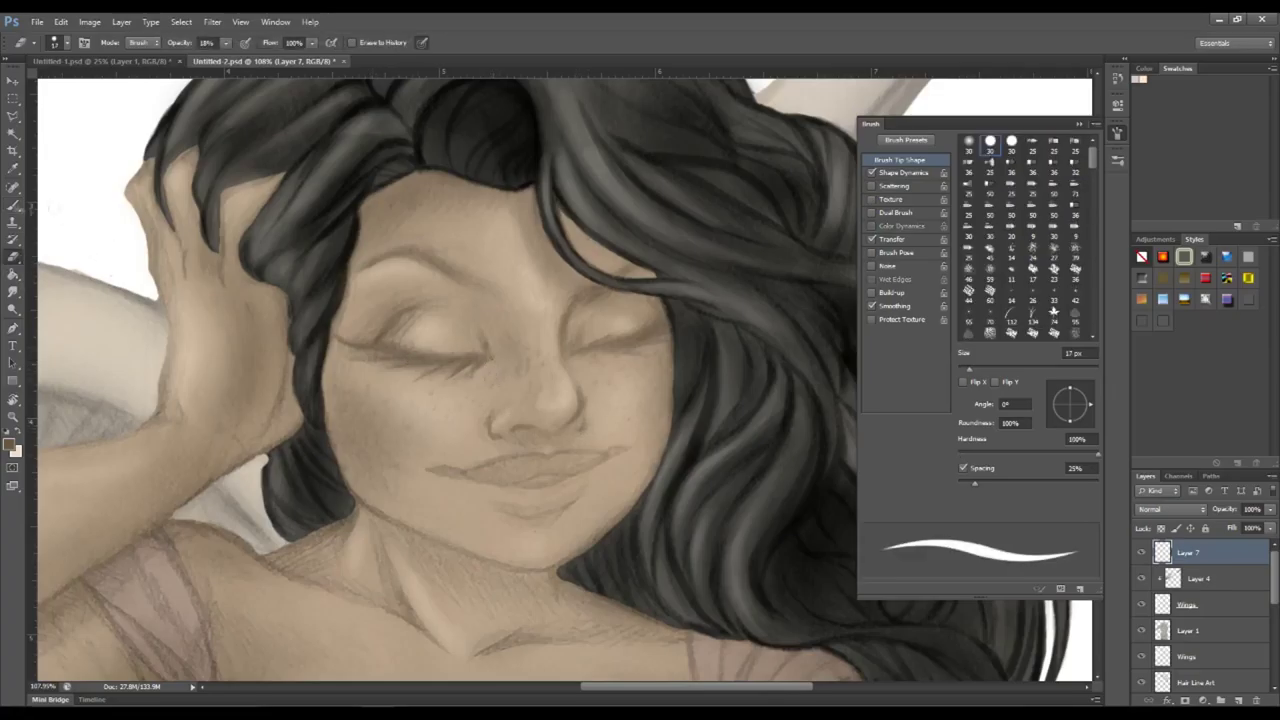
pyautogui.press('b')
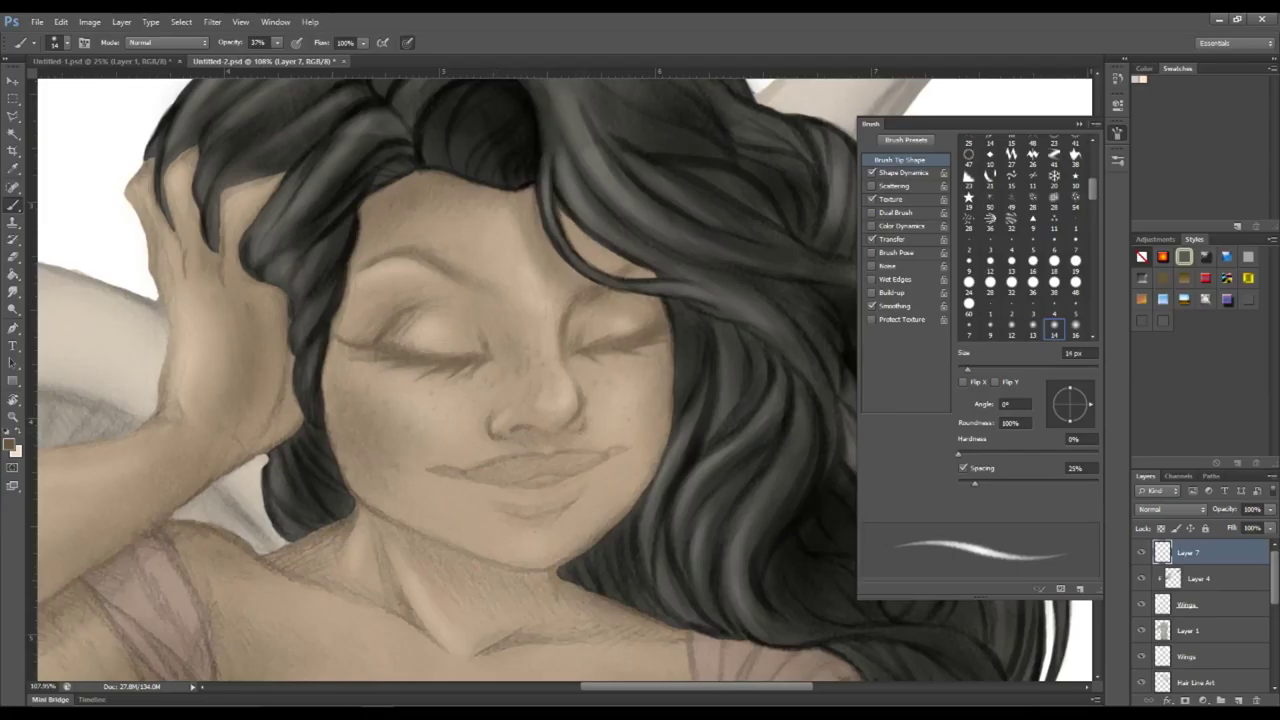
# Paint the lips a faint reddish pink at about 19% brush opacity.
pyautogui.scroll(-5, 560, 380)
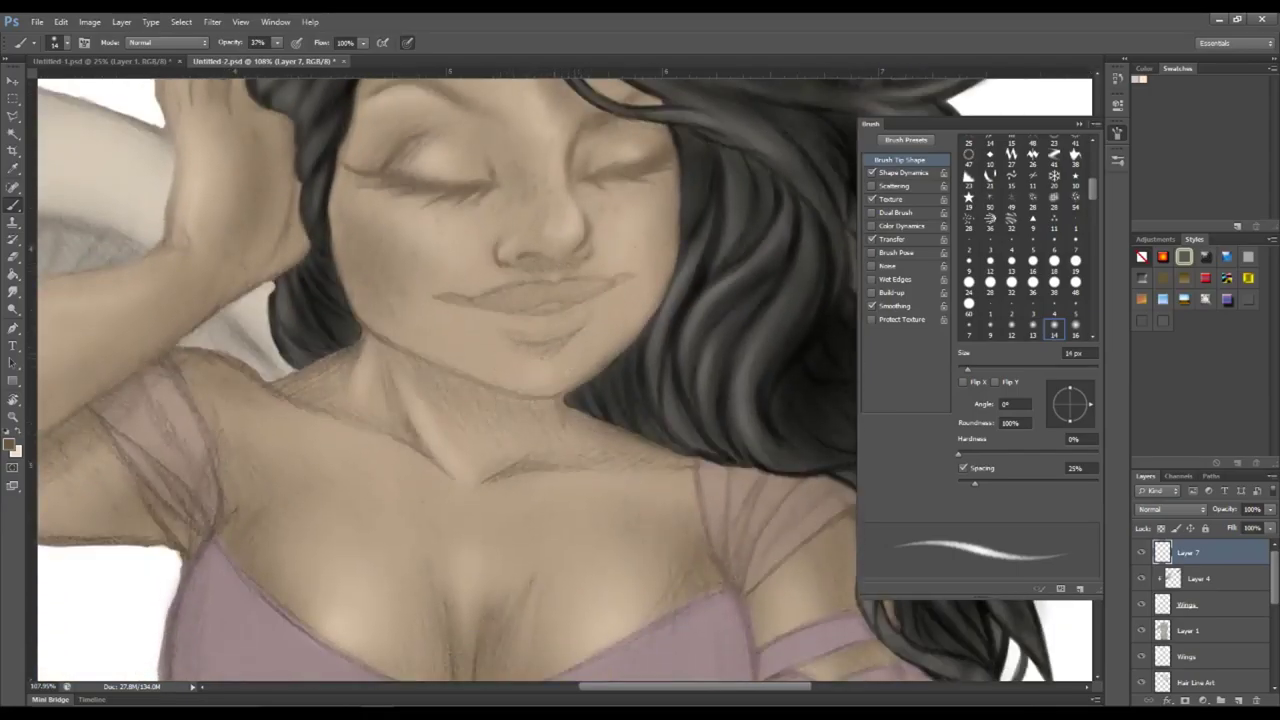
pyautogui.moveTo(276, 44); pyautogui.dragTo(248, 56)
pyautogui.click(10, 445)
pyautogui.click(940, 217)
pyautogui.press('Return')
pyautogui.moveTo(277, 43); pyautogui.dragTo(258, 56)
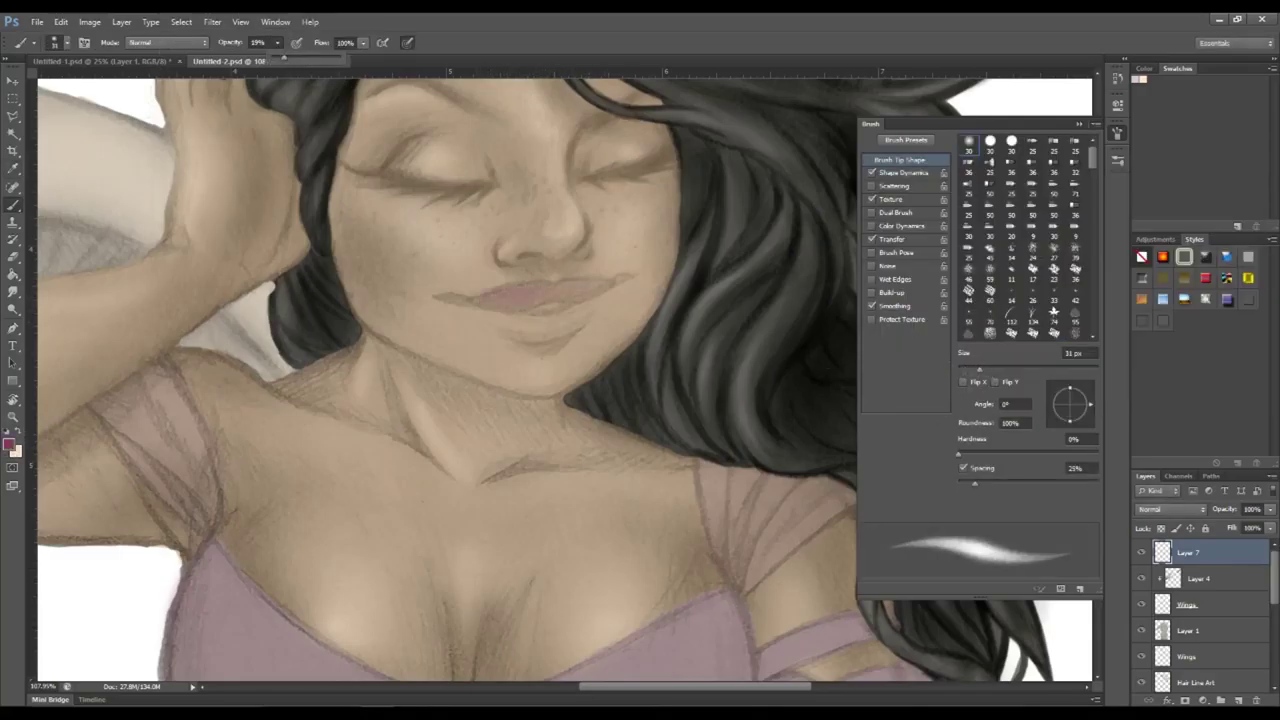
pyautogui.moveTo(492, 293)
pyautogui.mouseDown()
pyautogui.moveTo(600, 286)
pyautogui.moveTo(590, 292)
pyautogui.mouseUp()
pyautogui.hotkey('ctrl', 'alt', 'z')
pyautogui.hotkey('ctrl', 'alt', 'z')
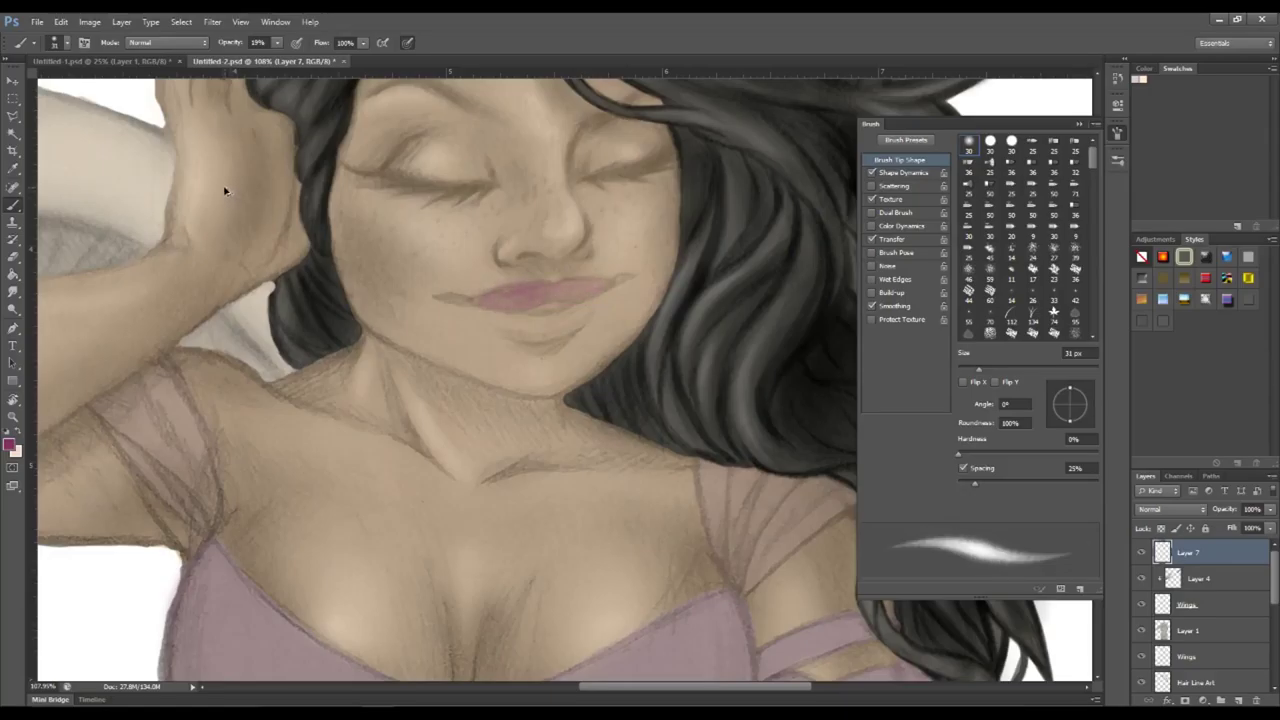
pyautogui.press('e')
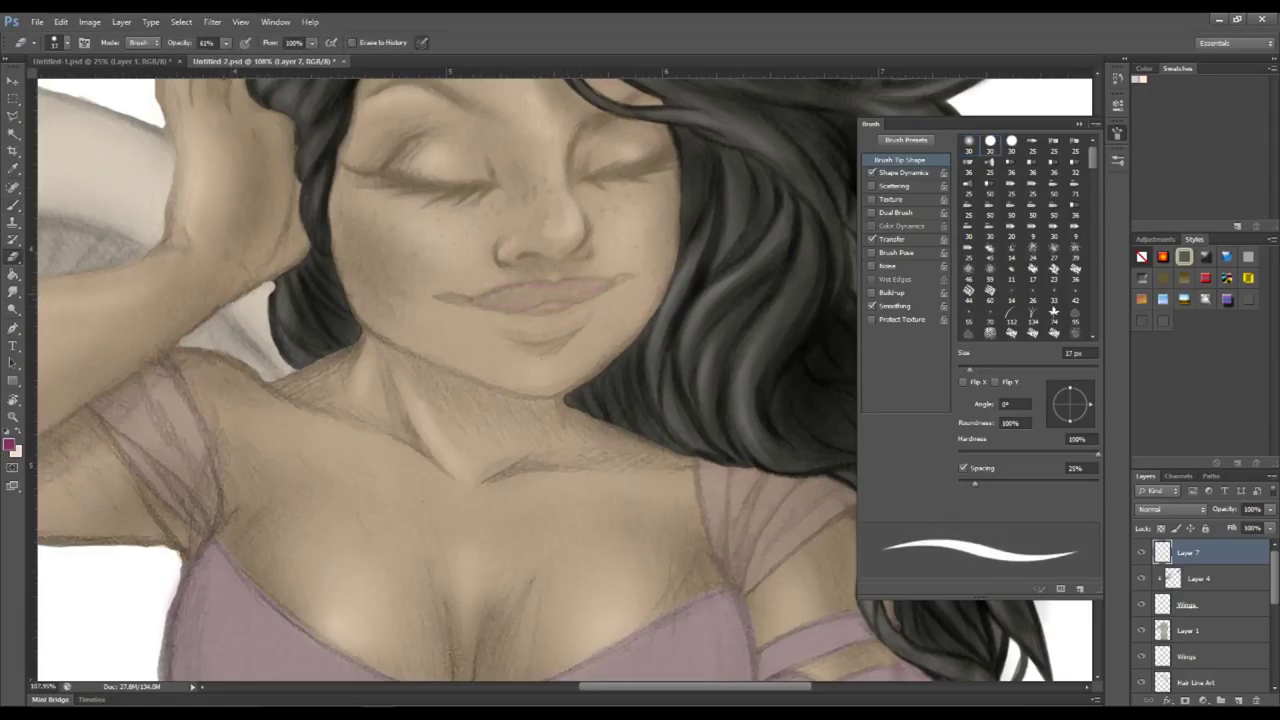
pyautogui.press('b')
pyautogui.hotkey('ctrl', 'shift', 'z')
pyautogui.hotkey('ctrl', 'shift', 'z')
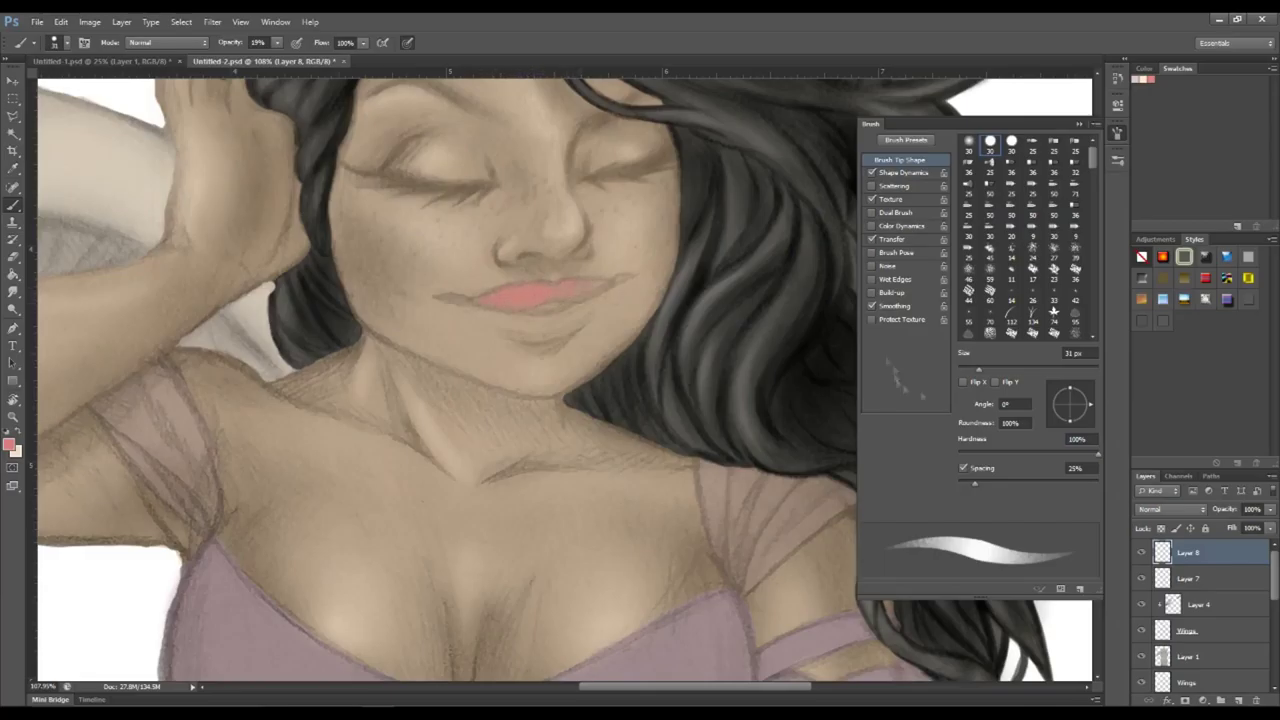
# With a 13 px brush, move Layer 8 below Layer 1 and brush red over both lips.
pyautogui.scroll(-3, 1020, 240)
pyautogui.click(1011, 325)
pyautogui.press('e')
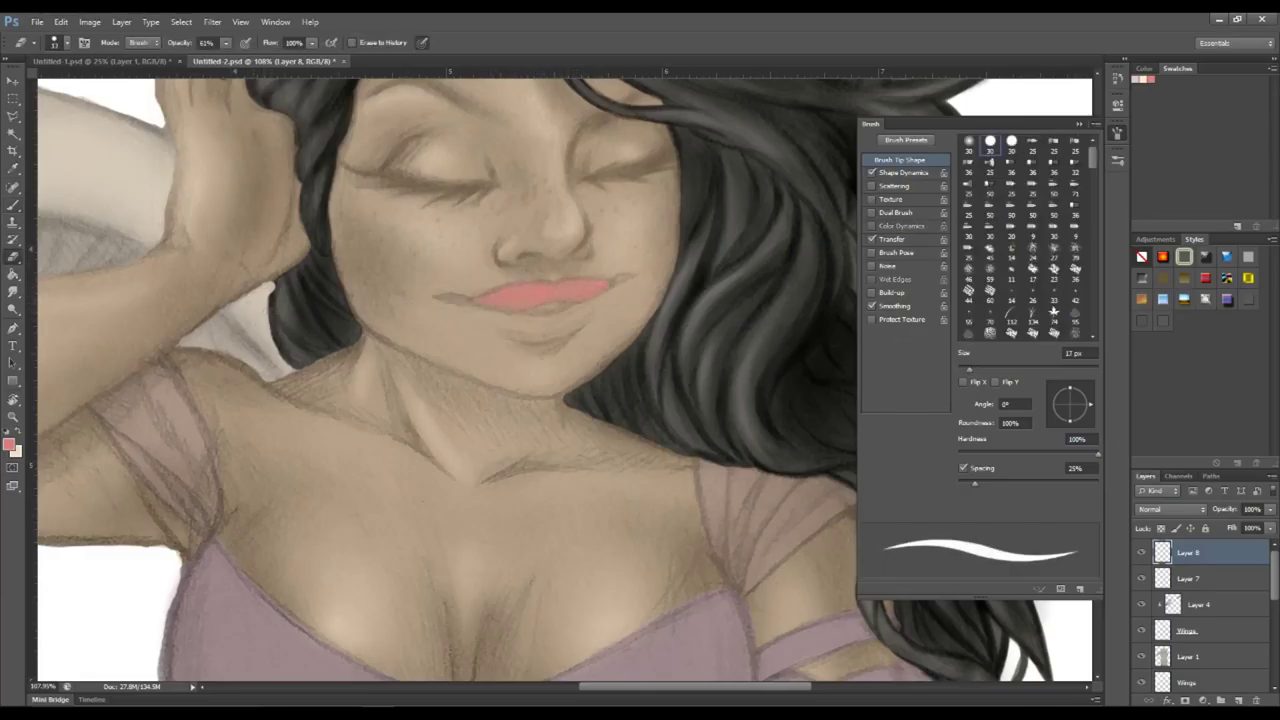
pyautogui.press('b')
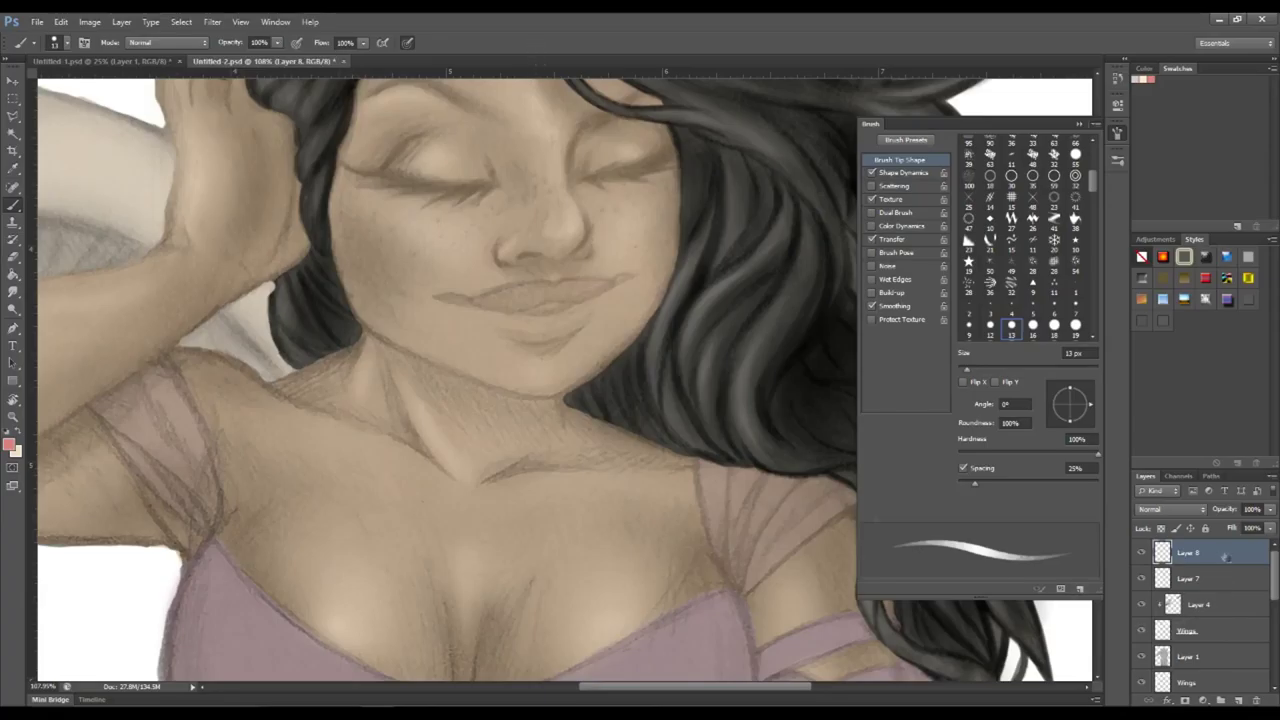
pyautogui.moveTo(1188, 552); pyautogui.dragTo(1188, 668)
pyautogui.moveTo(506, 295); pyautogui.dragTo(550, 292)
pyautogui.write('0')
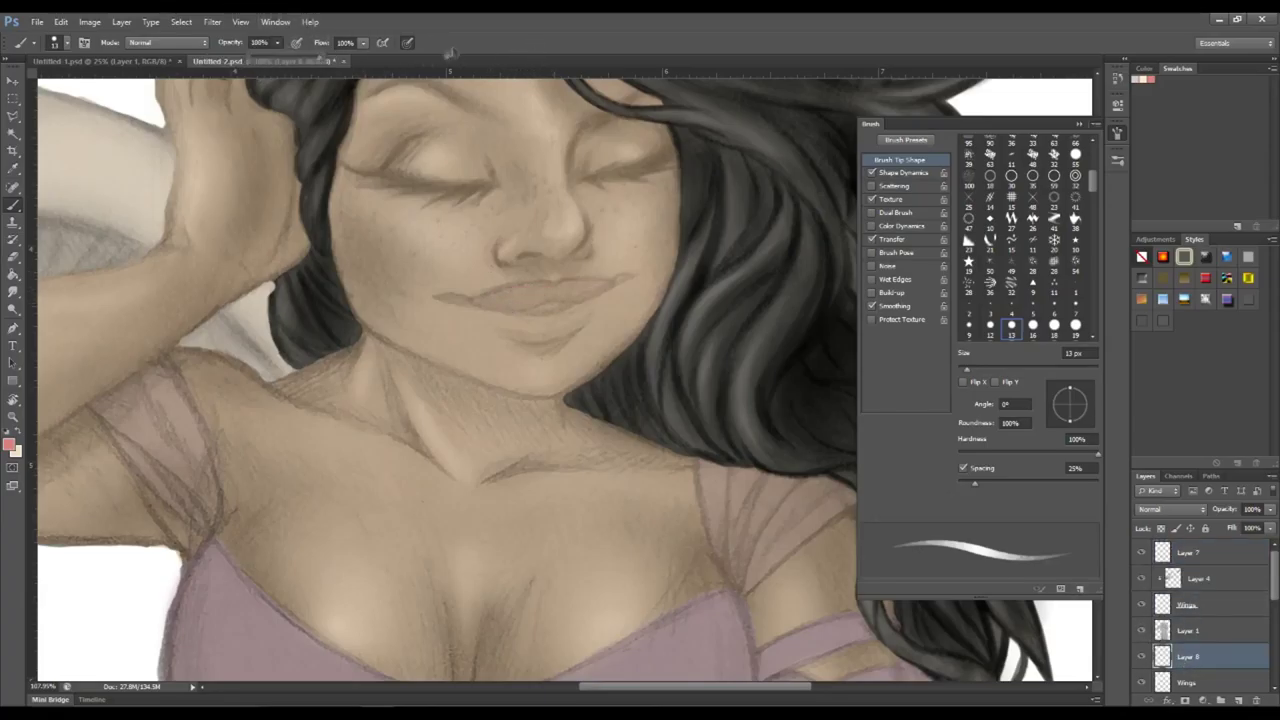
pyautogui.write('51')
pyautogui.moveTo(482, 296); pyautogui.dragTo(616, 288)
pyautogui.click(9, 444)
pyautogui.press('Return')
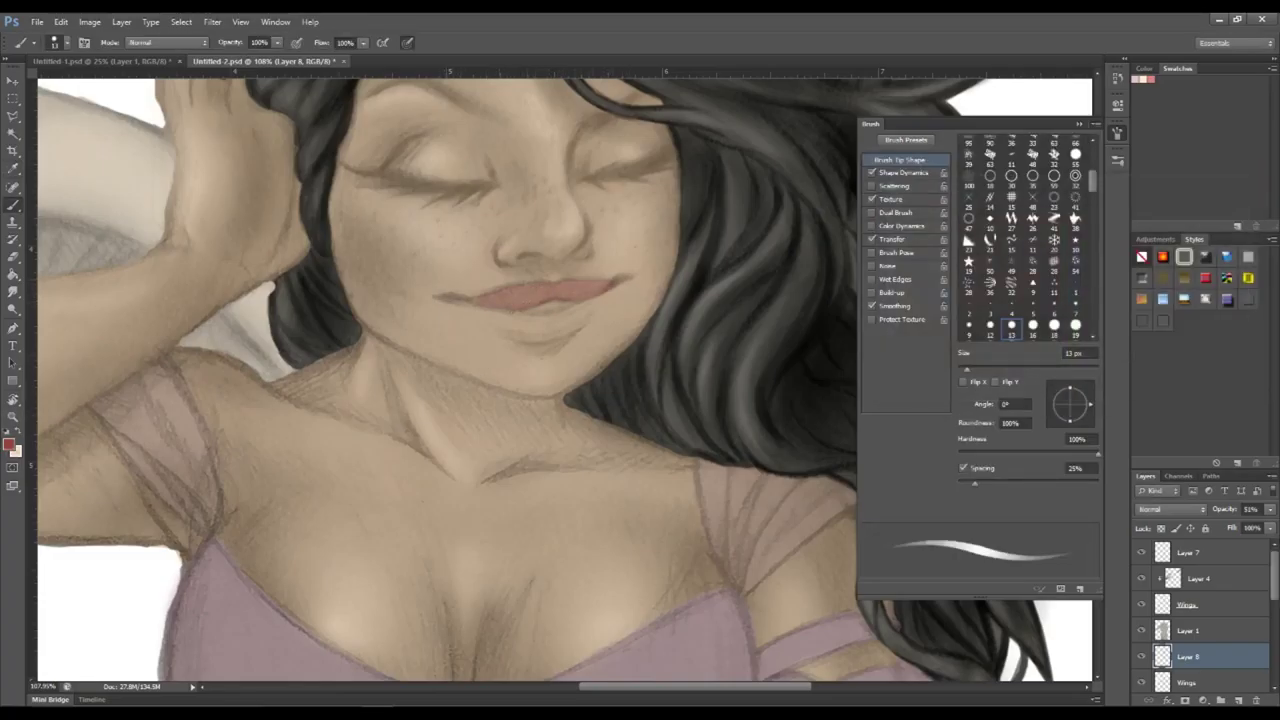
# On a new layer, add a faint shadow below the lower lip.
pyautogui.hotkey('ctrl', 'shift', 'alt', 'n')
pyautogui.write('20')
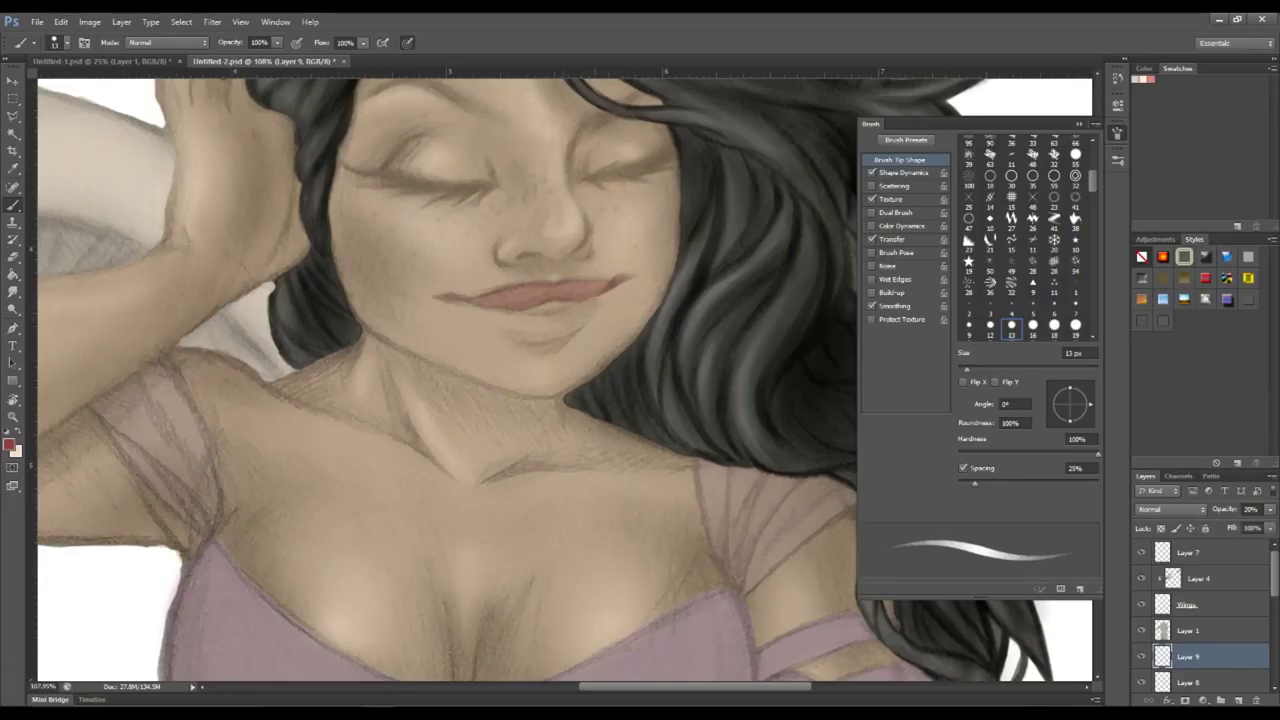
pyautogui.moveTo(526, 330)
pyautogui.mouseDown()
pyautogui.moveTo(568, 326)
pyautogui.moveTo(496, 330)
pyautogui.mouseUp()
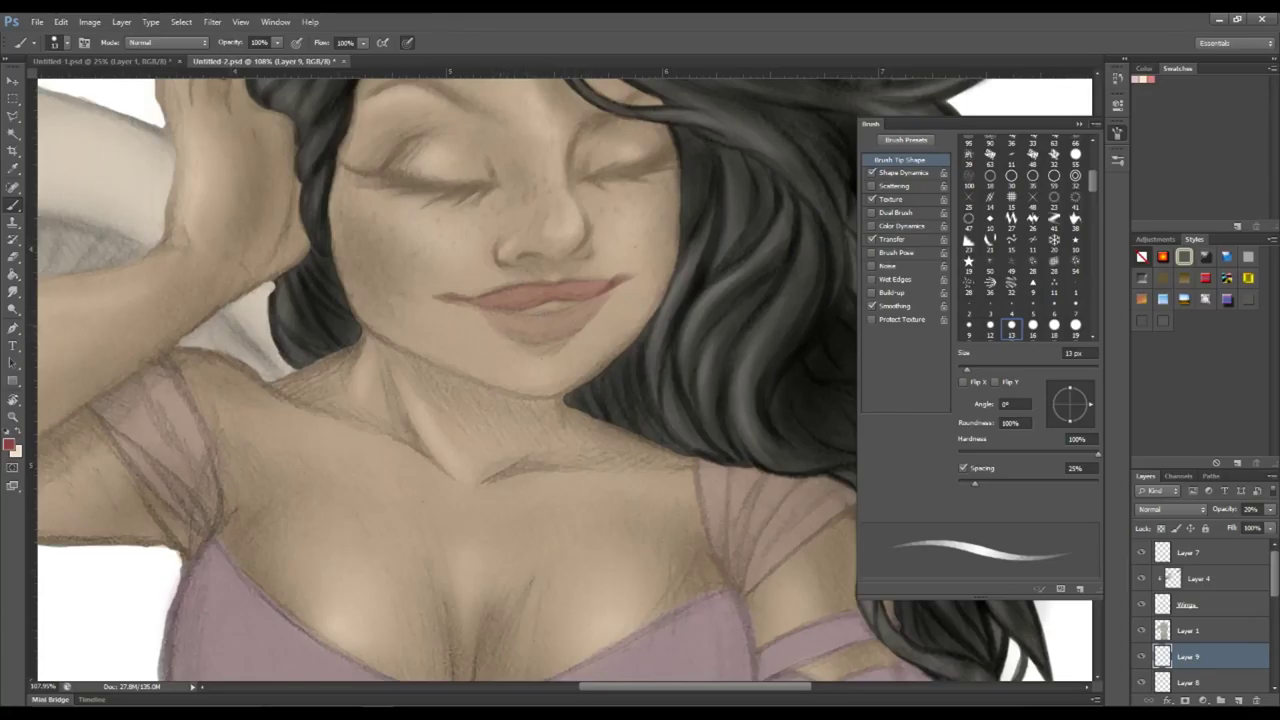
pyautogui.click(10, 444)
pyautogui.press('Return')
# On Layer 7, paint dark red on the lower lip beside the teeth and the left corner.
pyautogui.click(1188, 552)
pyautogui.click(10, 444)
pyautogui.click(1030, 300)
pyautogui.click(1214, 198)
pyautogui.moveTo(568, 305); pyautogui.dragTo(524, 312)
pyautogui.click(10, 444)
pyautogui.press('Return')
pyautogui.moveTo(572, 306); pyautogui.dragTo(532, 310)
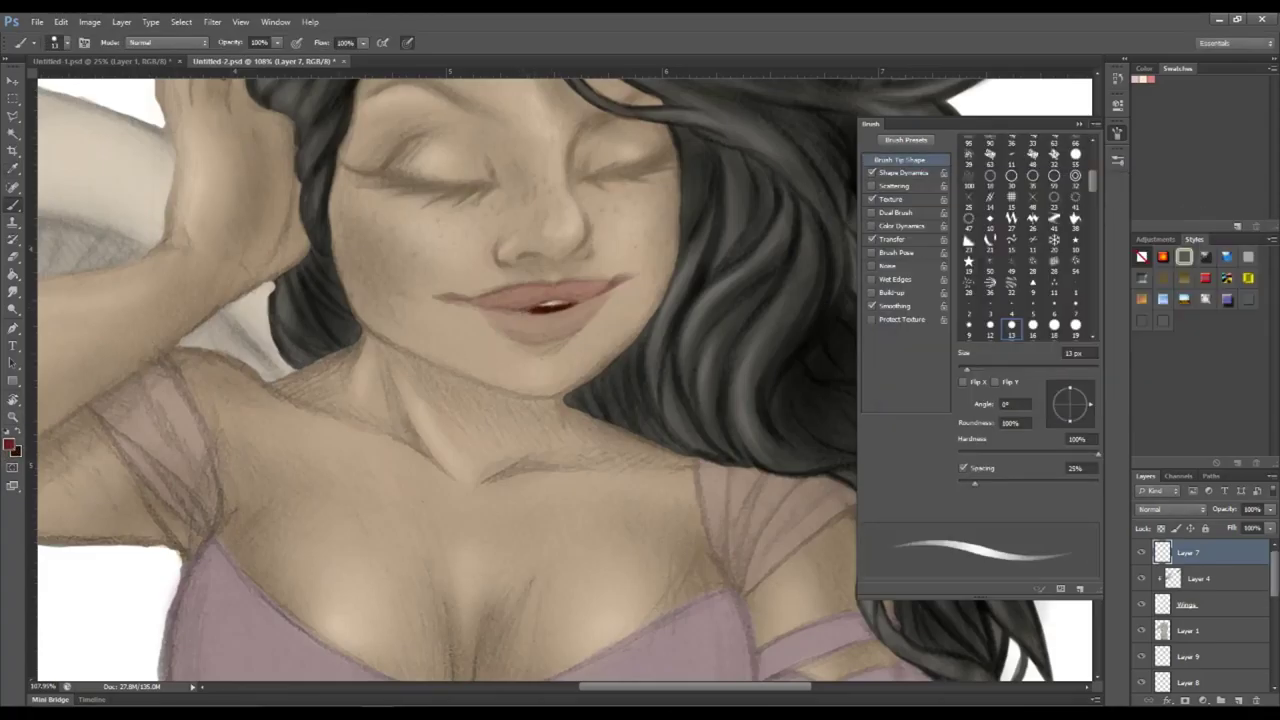
pyautogui.moveTo(536, 309); pyautogui.dragTo(511, 313)
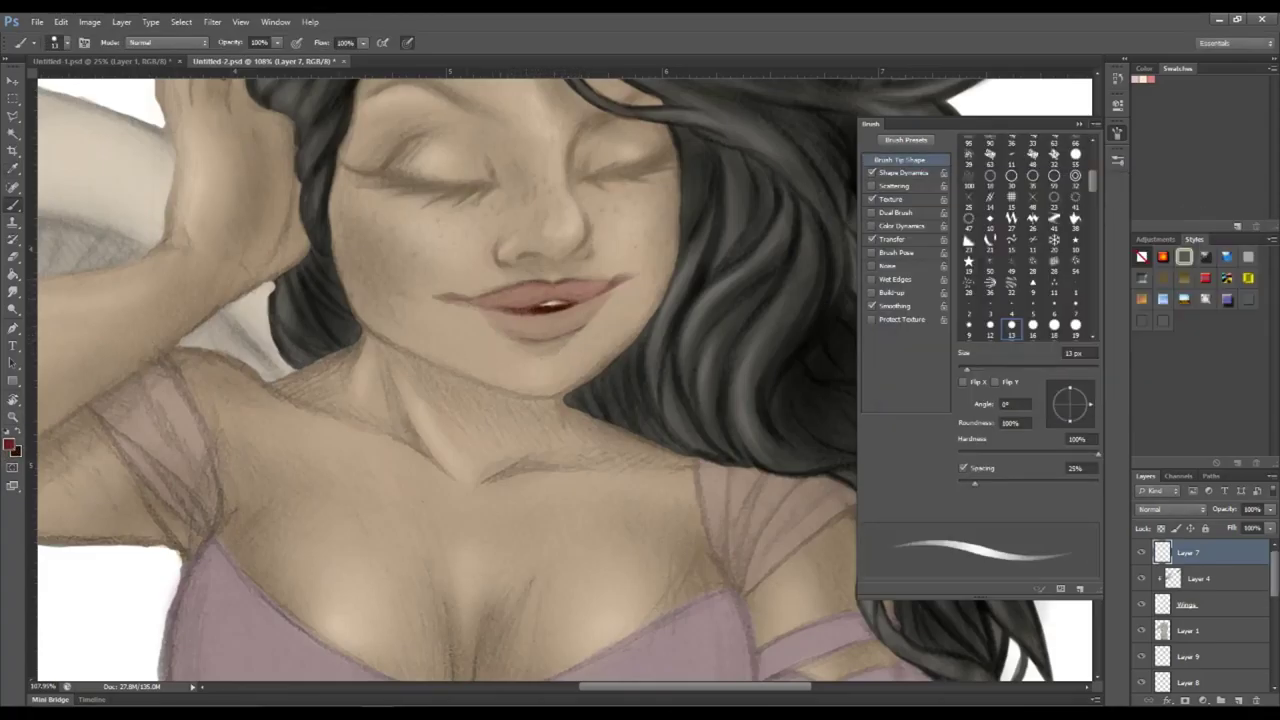
pyautogui.moveTo(463, 298); pyautogui.dragTo(443, 294)
pyautogui.hotkey('ctrl', '0')
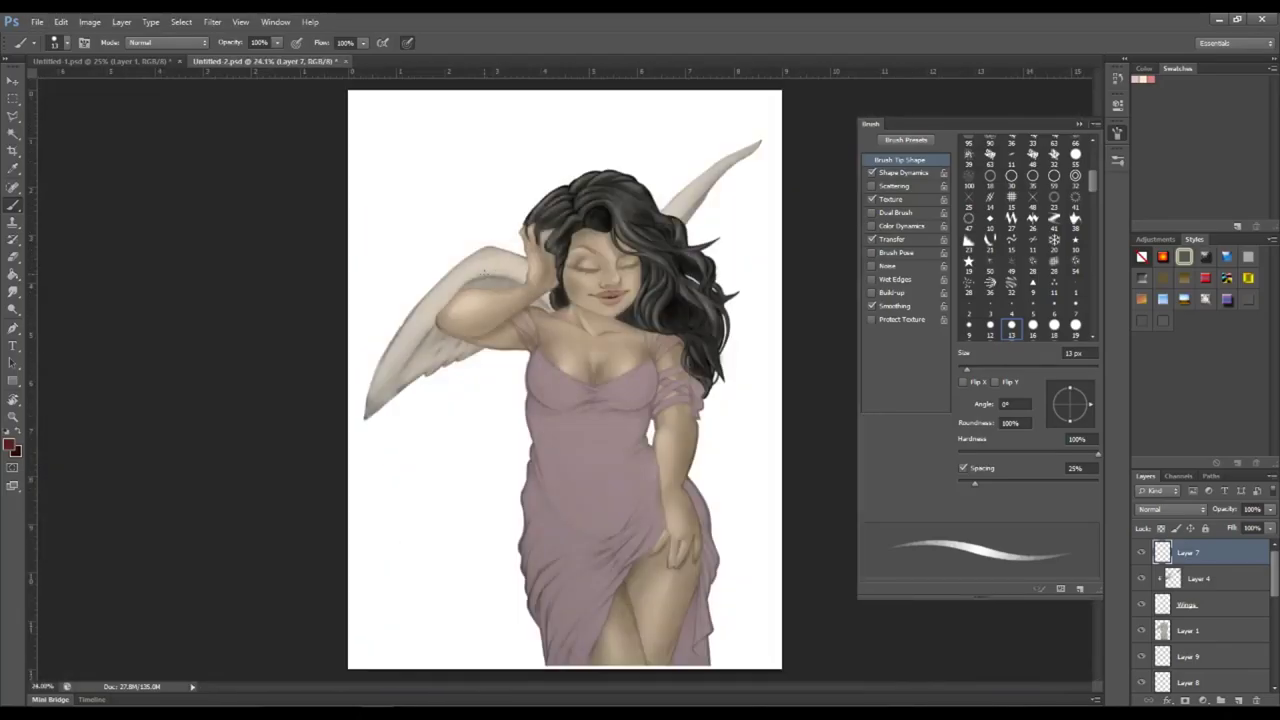
# Fill the bottom Layer 10 with dark red using the Paint Bucket.
pyautogui.keyDown('alt'); pyautogui.scroll(-2, 580, 491); pyautogui.keyUp('alt')
pyautogui.scroll(-3, 1200, 620)
pyautogui.click(1190, 679)
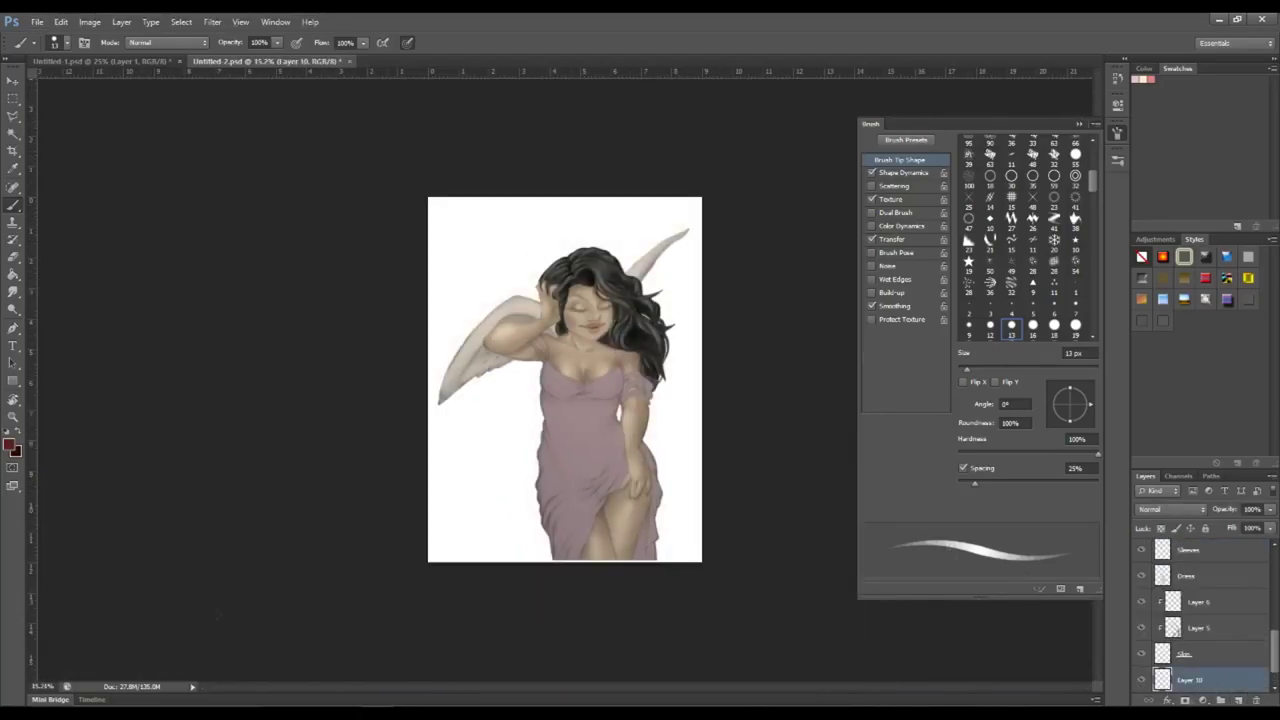
pyautogui.press('g')
pyautogui.click(450, 259)
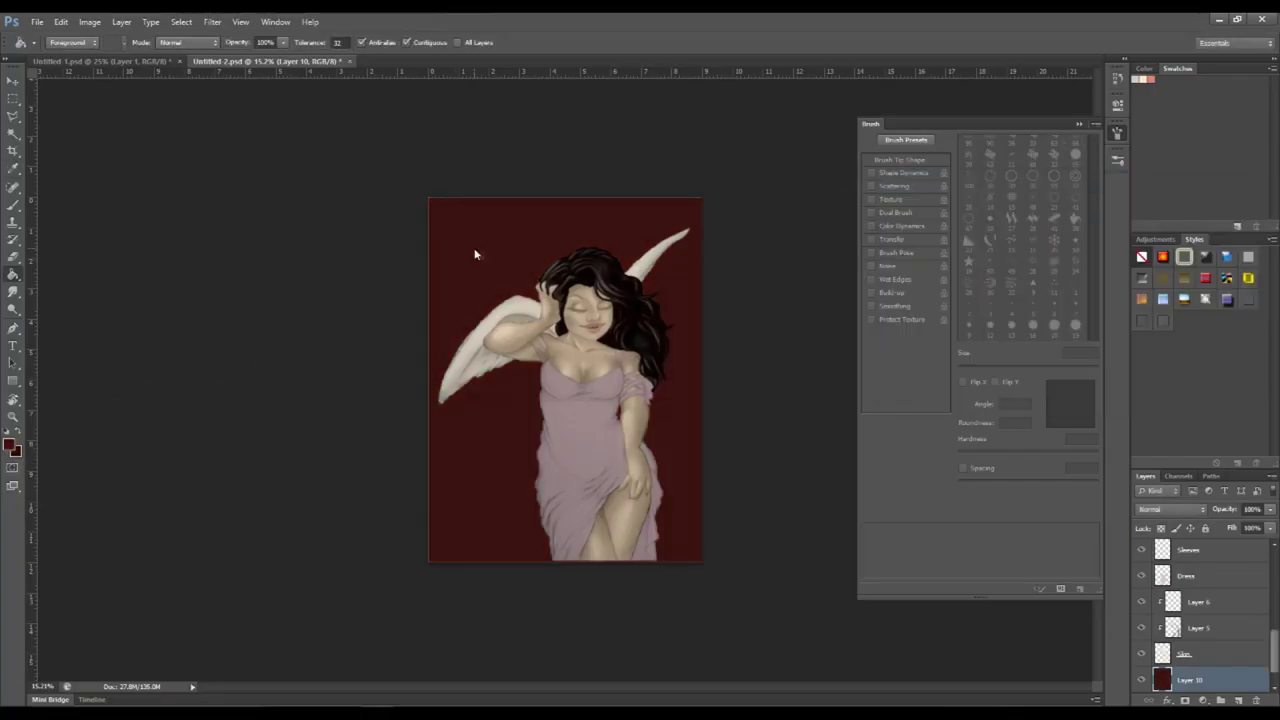
# Edit the gradient's end stop and drag a dark red-to-black gradient down the background.
pyautogui.press('g')
pyautogui.click(95, 42)
pyautogui.click(95, 42)
pyautogui.click(60, 42)
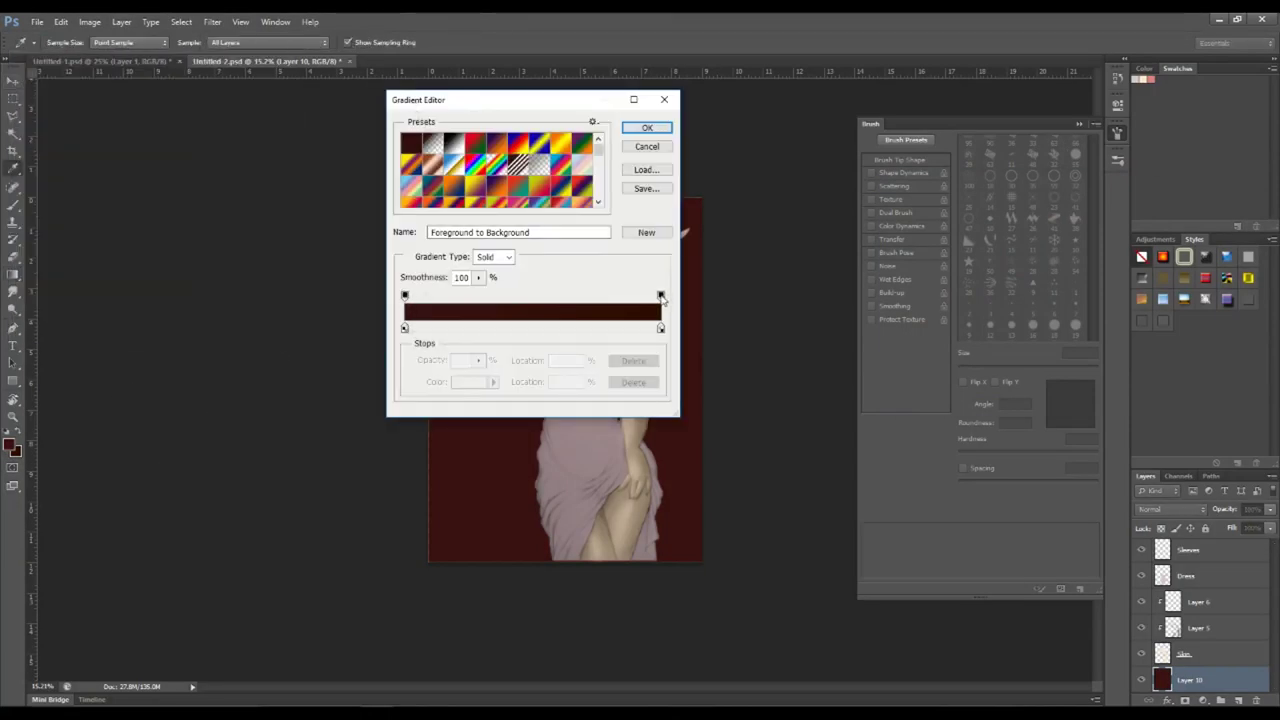
pyautogui.doubleClick(660, 328)
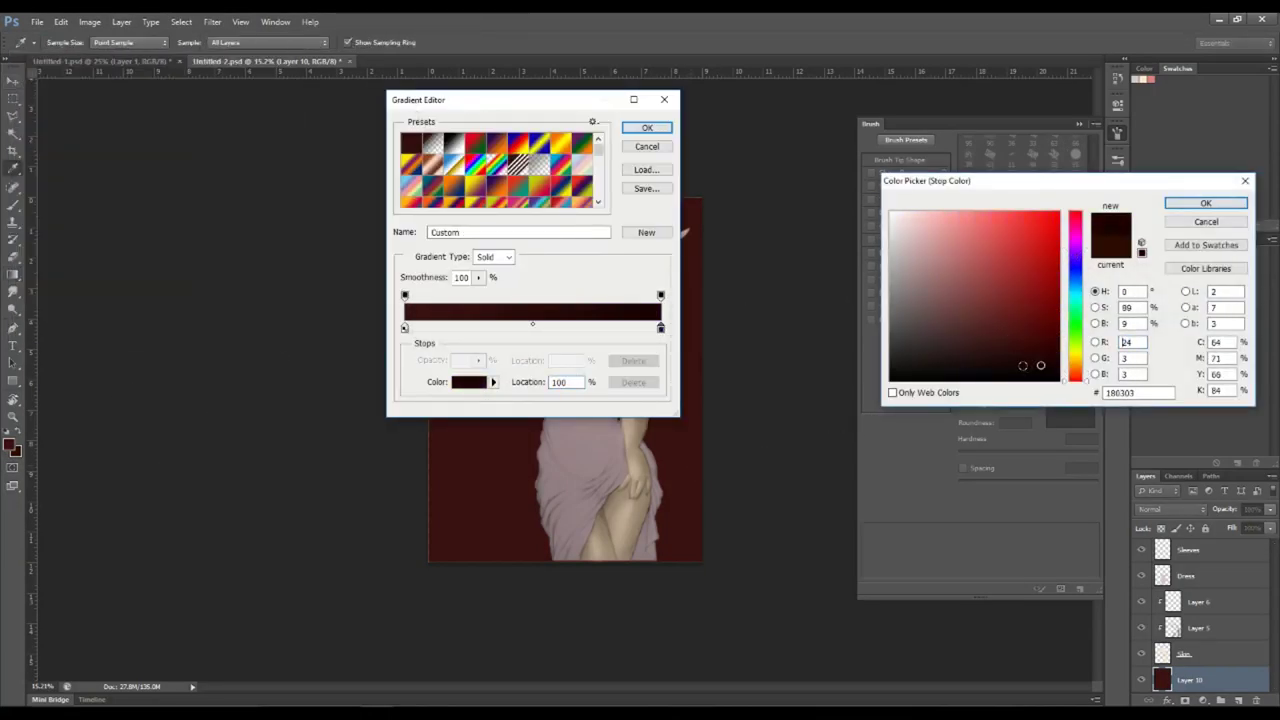
pyautogui.click(1205, 203)
pyautogui.click(647, 127)
pyautogui.moveTo(573, 190); pyautogui.dragTo(576, 570)
pyautogui.scroll(2, 573, 325)
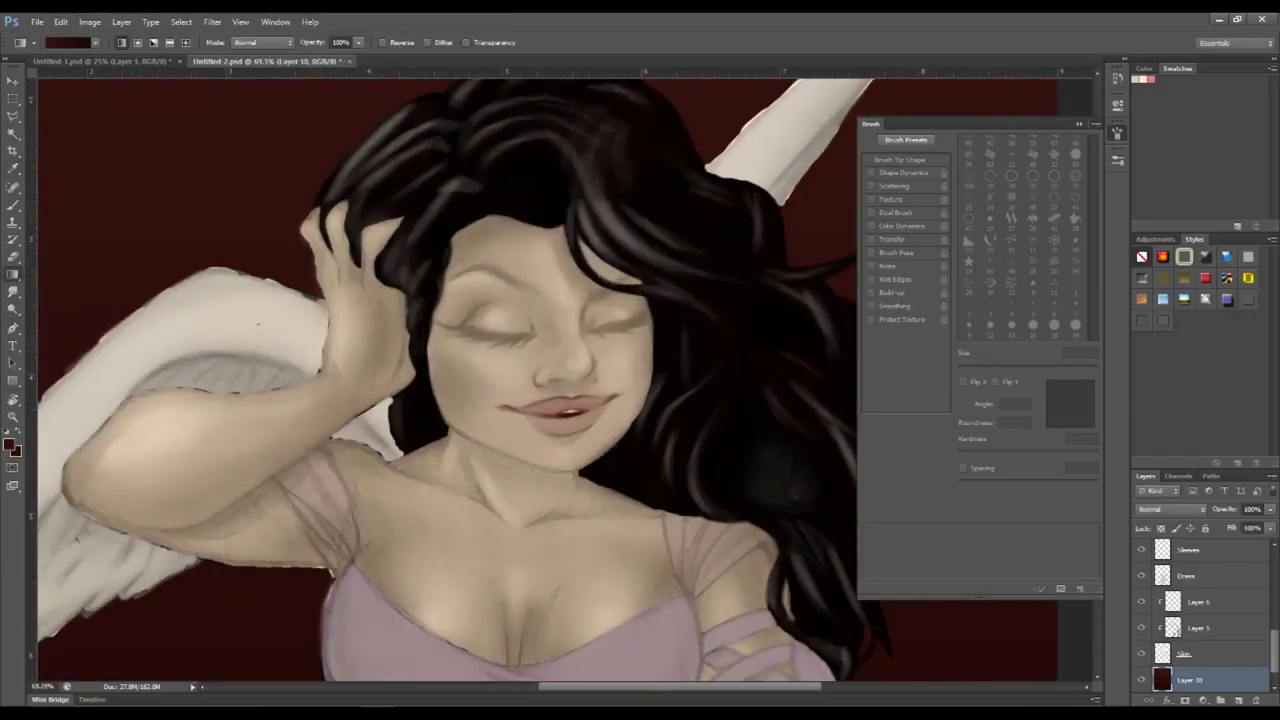
pyautogui.scroll(3, 573, 325)
pyautogui.click(1219, 598)
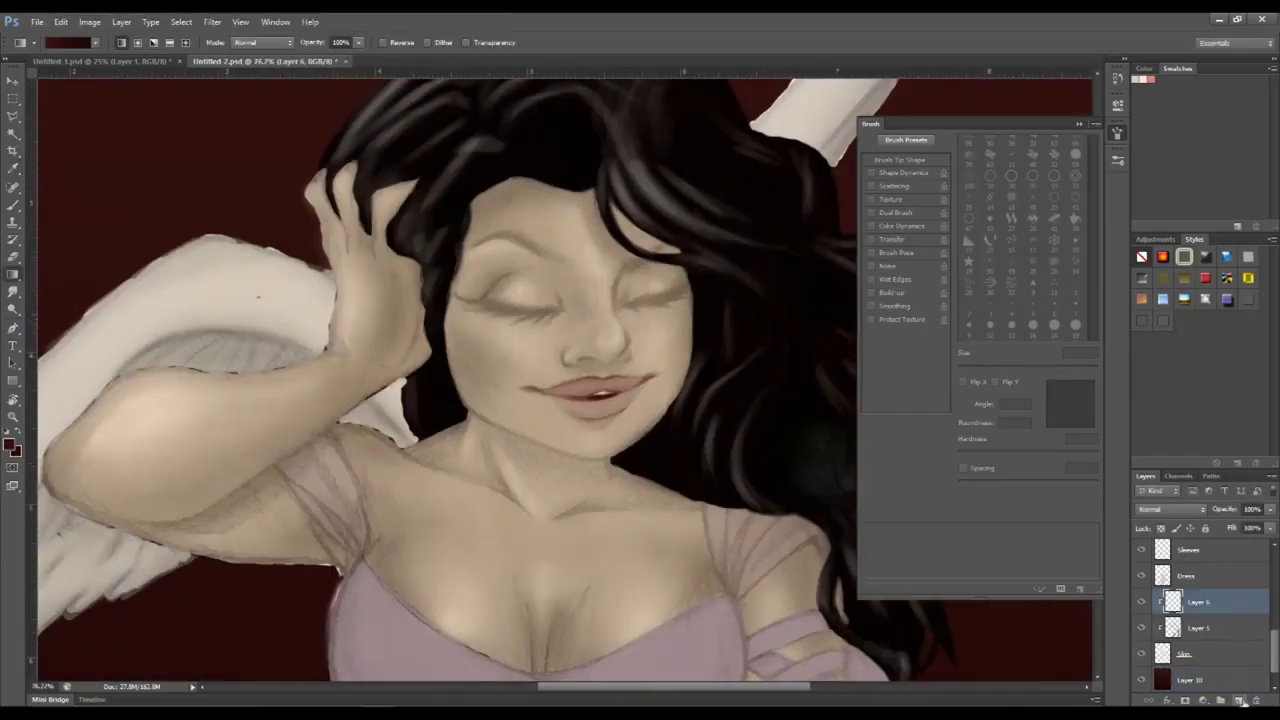
# Add a new layer clipped to Layer 6 and set the foreground colour to peach.
pyautogui.click(1238, 700)
pyautogui.rightClick(1200, 601)
pyautogui.click(1190, 260)
pyautogui.click(11, 446)
pyautogui.press('Return')
pyautogui.press('b')
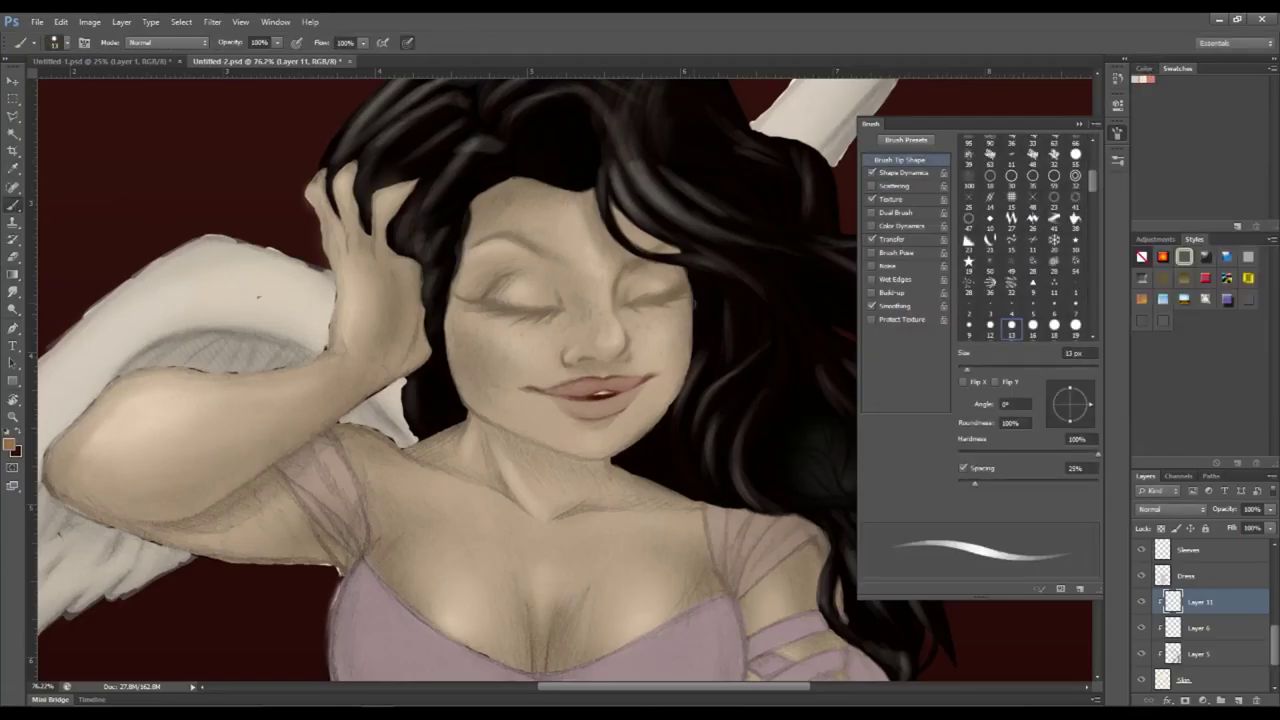
# Select Layer 11 and rotate the canvas view until the face is upright.
pyautogui.scroll(2, 1200, 620)
pyautogui.click(1190, 601)
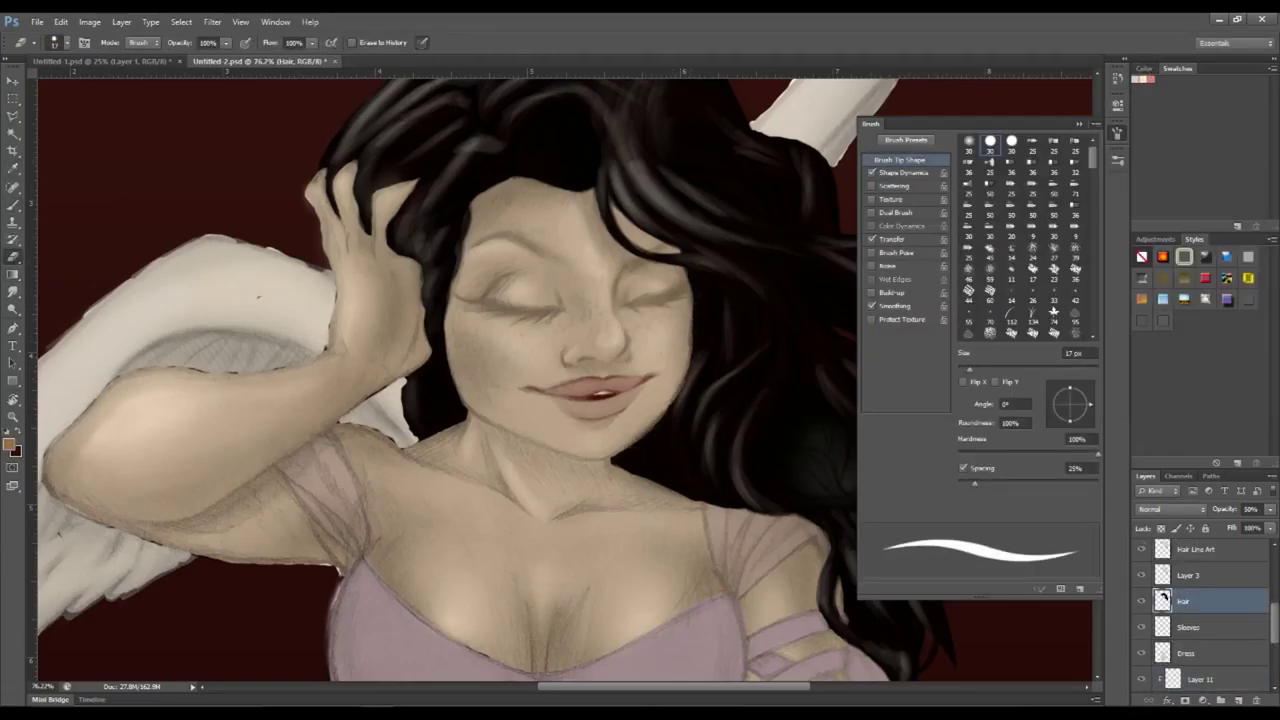
pyautogui.moveTo(1274, 625); pyautogui.dragTo(1274, 660)
pyautogui.click(1200, 552)
pyautogui.press('b')
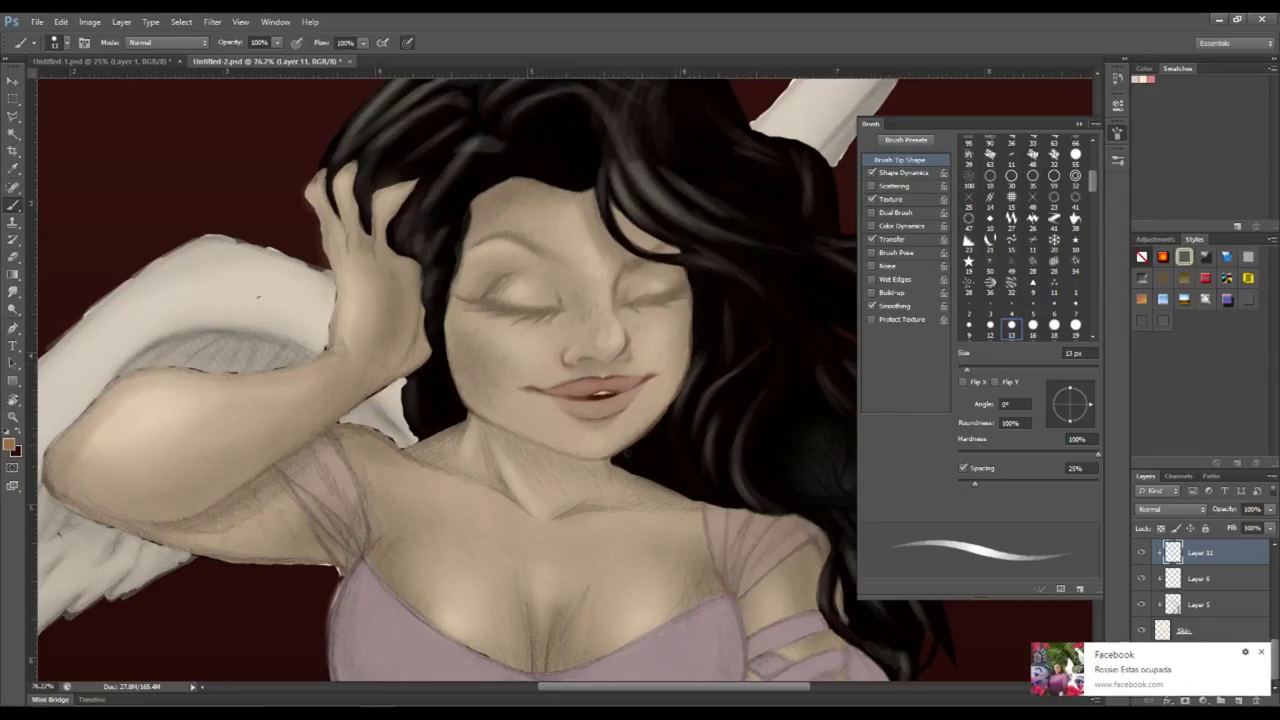
pyautogui.press('r')
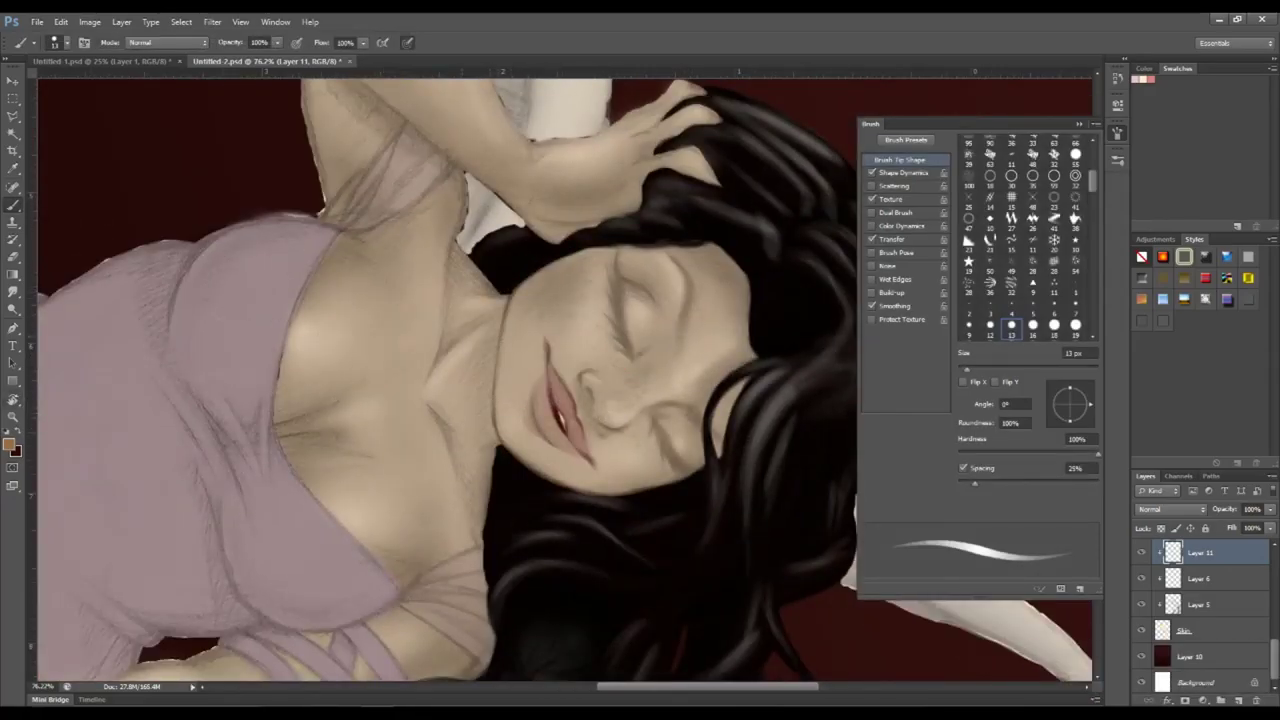
pyautogui.press('r')
pyautogui.press('Escape')
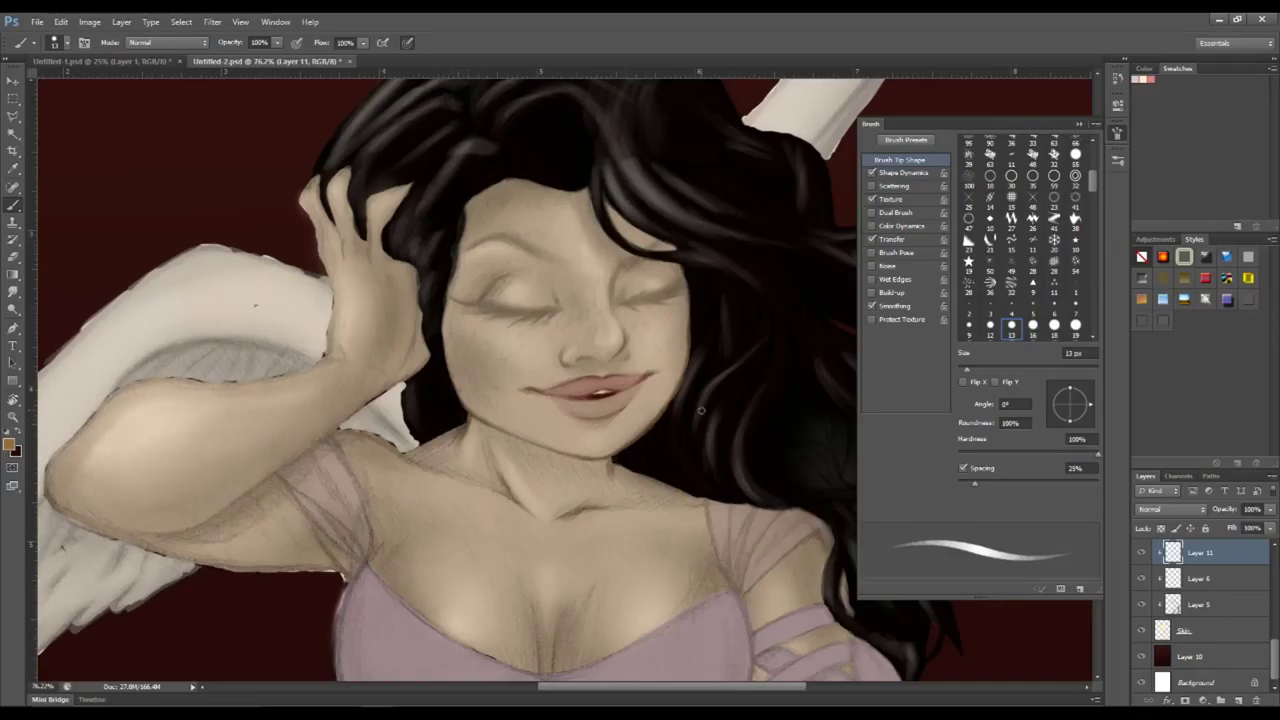
pyautogui.press('r')
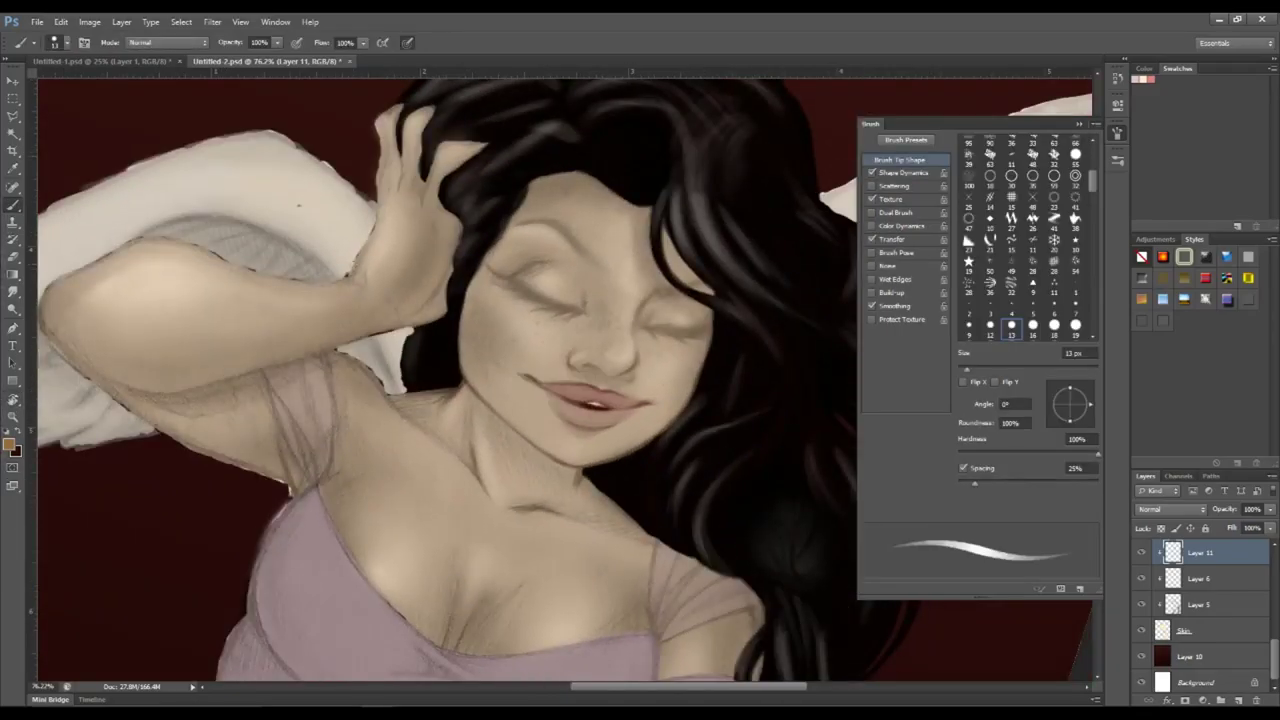
pyautogui.press('r')
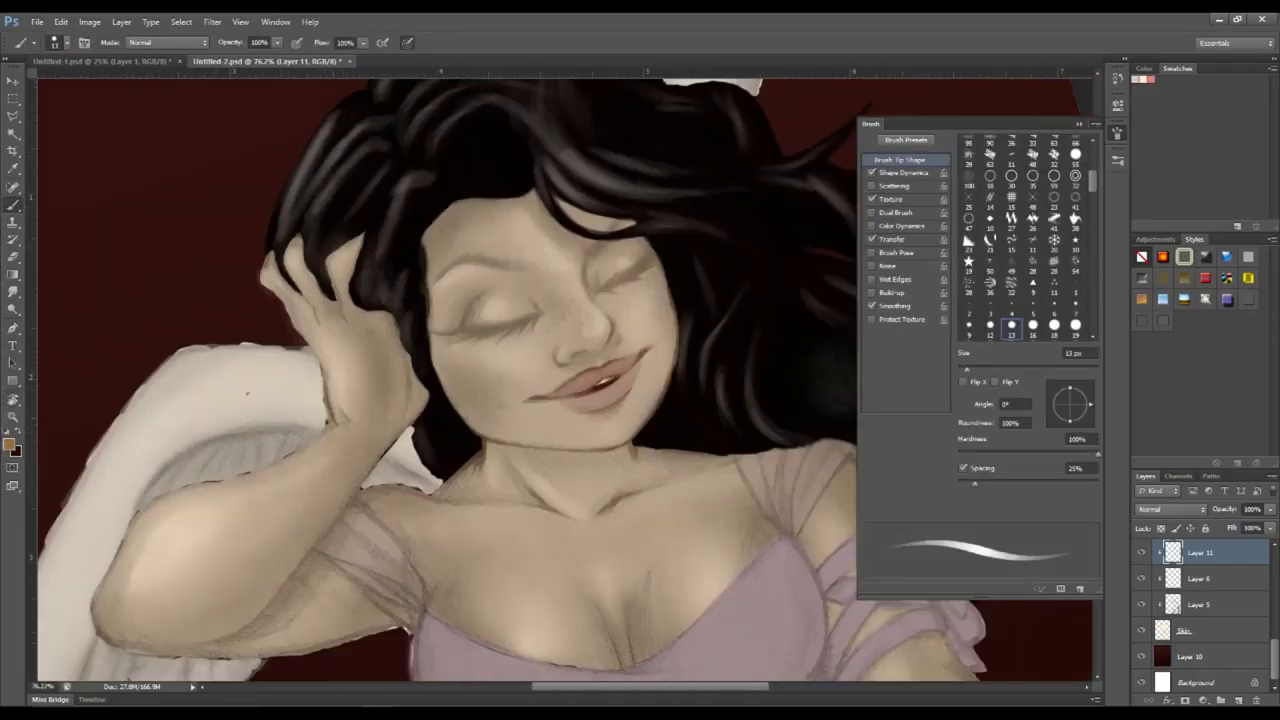
pyautogui.press('r')
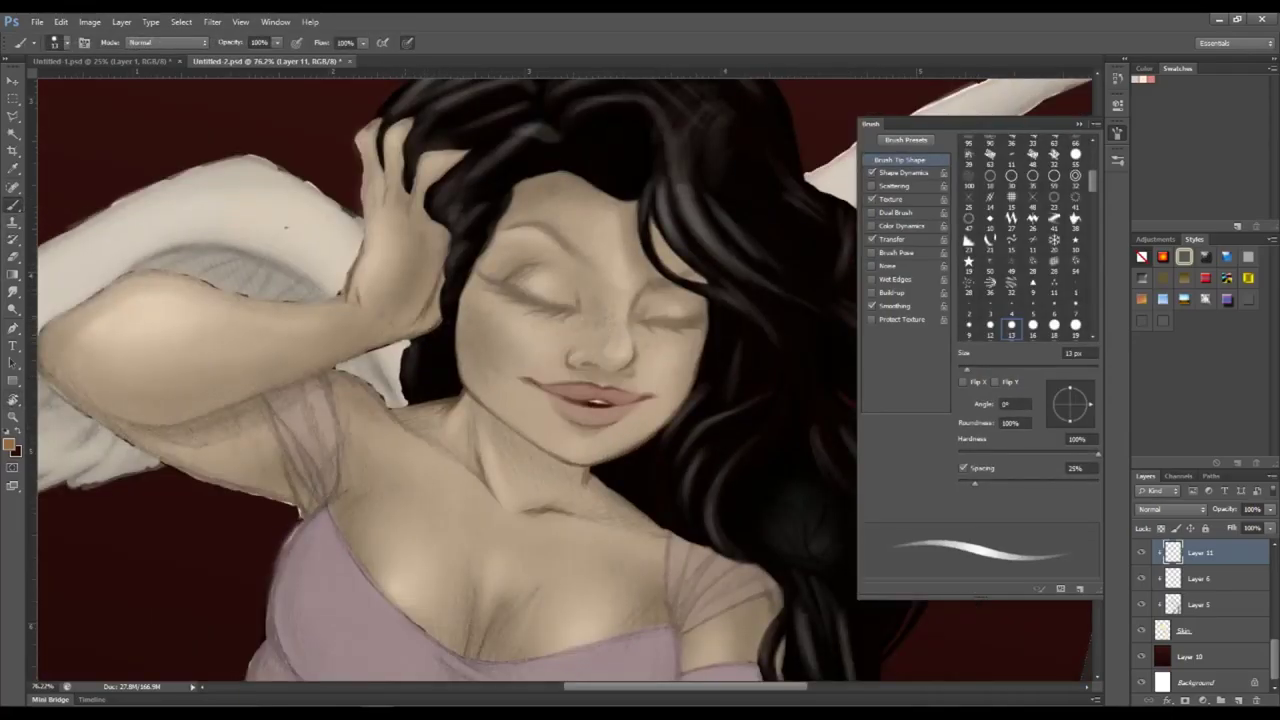
pyautogui.scroll(-5, 17, 432)
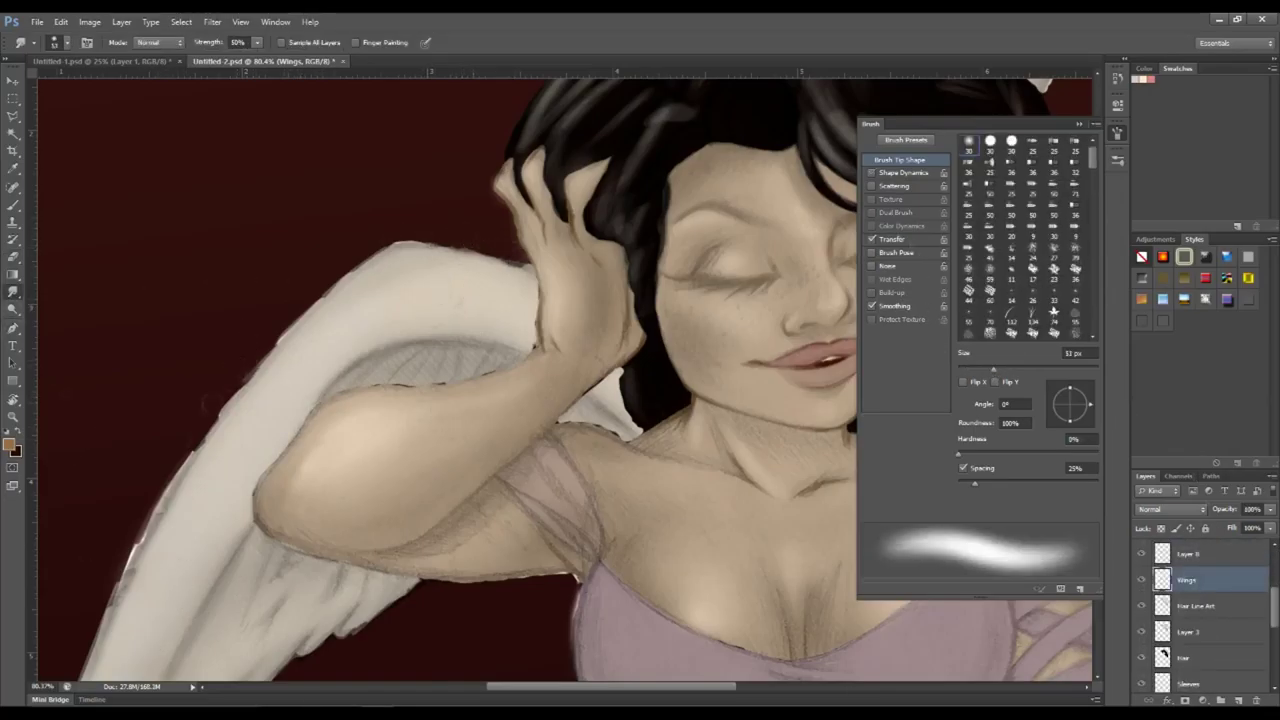
# With a 51 px brush, smooth the wing's outer edge and darken the cleavage and arm.
pyautogui.press(']')
pyautogui.press(']')
pyautogui.press(']')
pyautogui.scroll(-3, 625, 385)
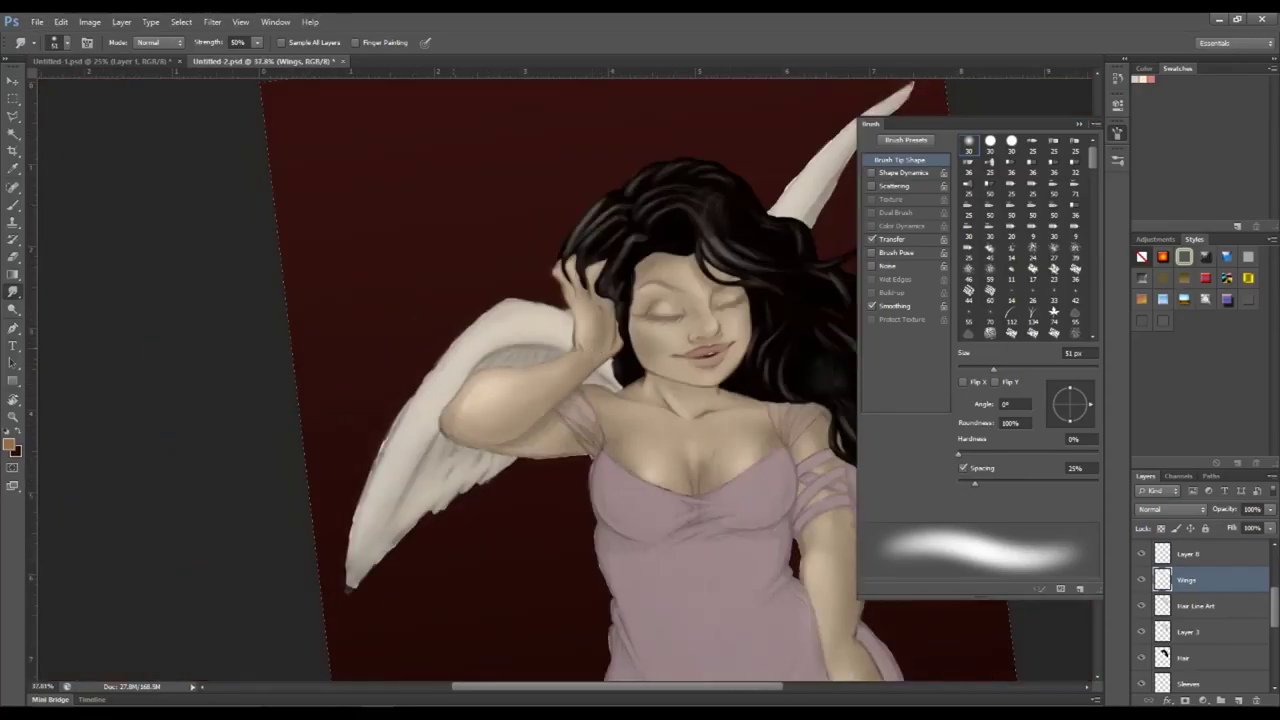
pyautogui.moveTo(378, 444); pyautogui.dragTo(372, 478)
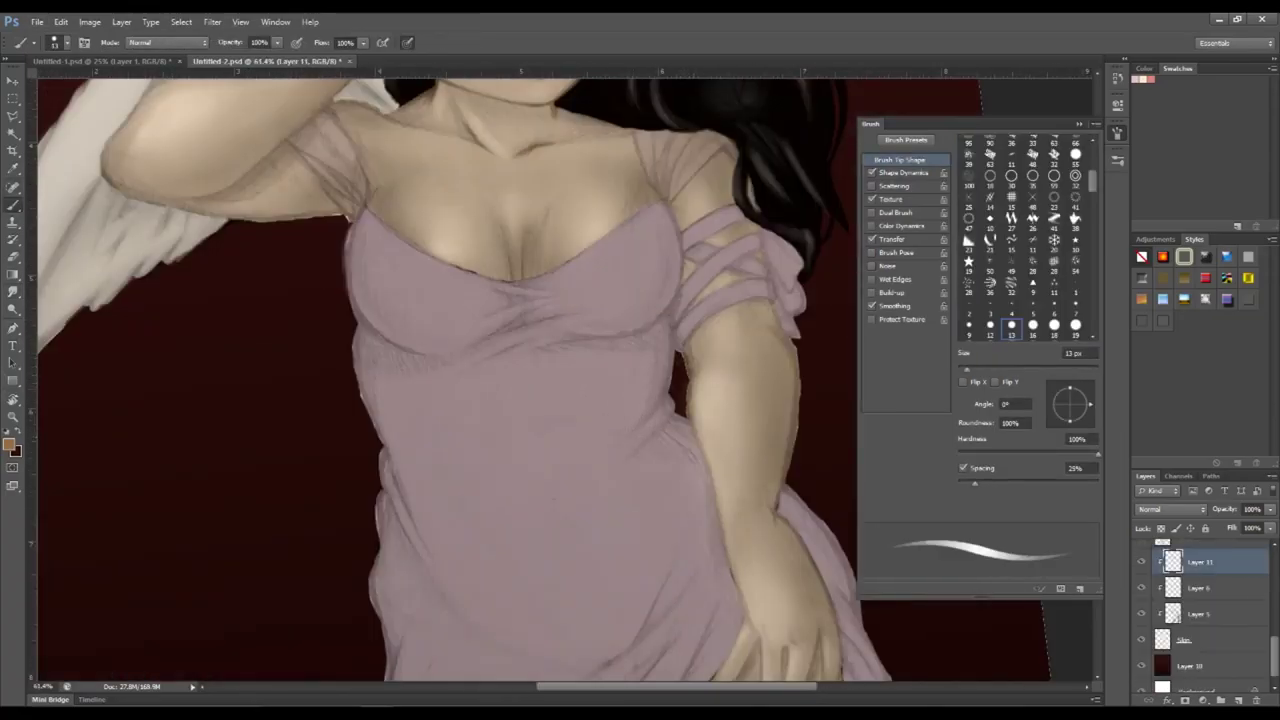
pyautogui.moveTo(504, 237); pyautogui.dragTo(506, 256)
pyautogui.moveTo(521, 241); pyautogui.dragTo(523, 271)
pyautogui.moveTo(797, 398); pyautogui.dragTo(777, 520)
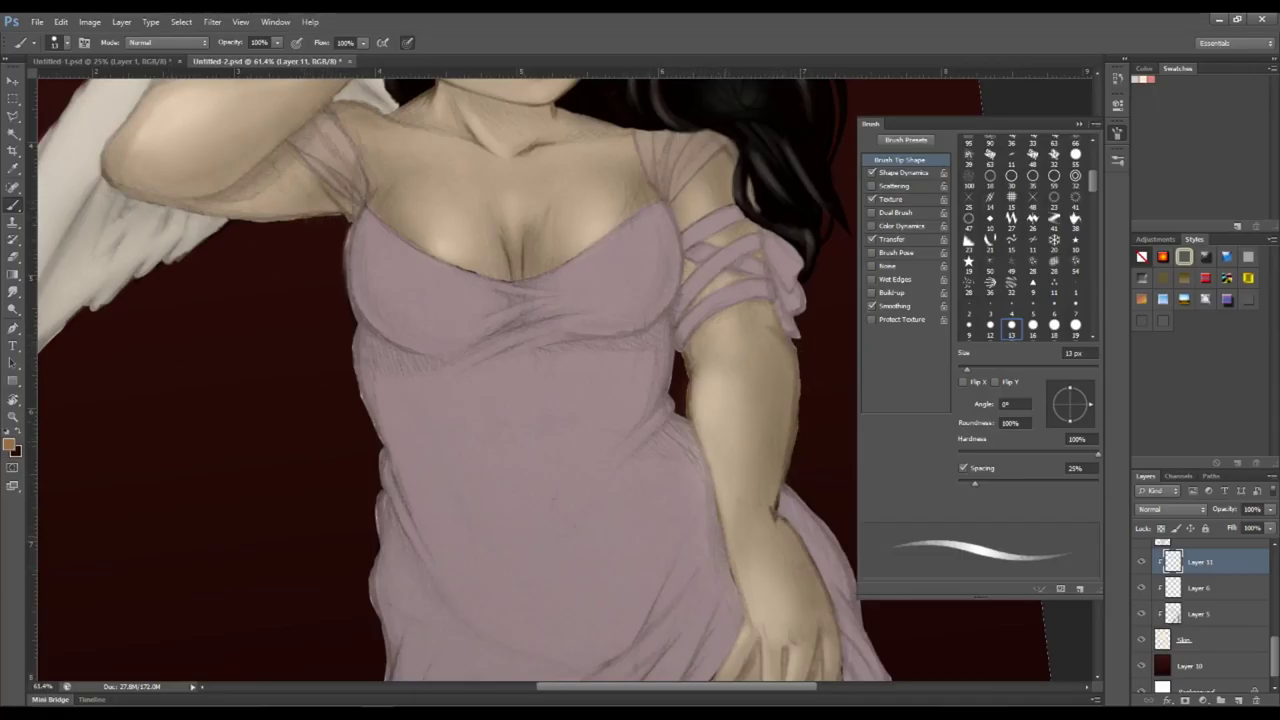
pyautogui.moveTo(760, 630); pyautogui.dragTo(640, 400)
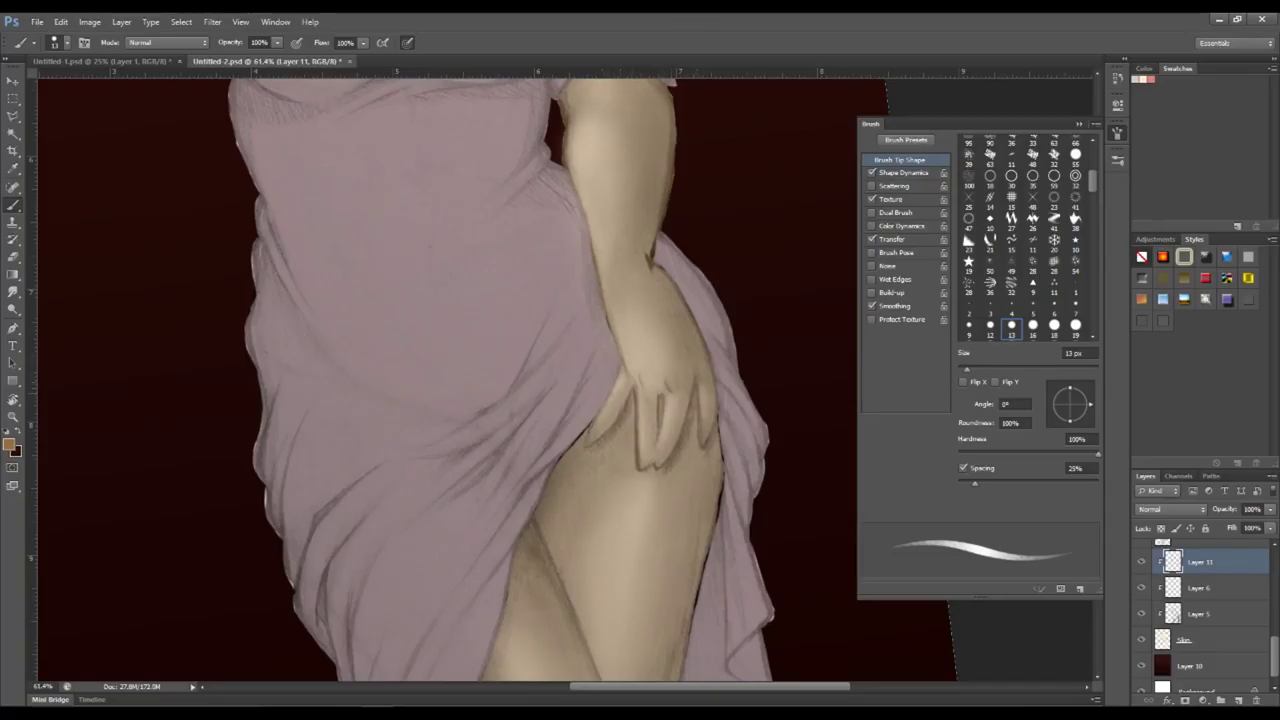
# On the Dress layer, brush light strokes along the thigh's edge.
pyautogui.hotkey('alt', ']')
pyautogui.moveTo(584, 430); pyautogui.dragTo(556, 470)
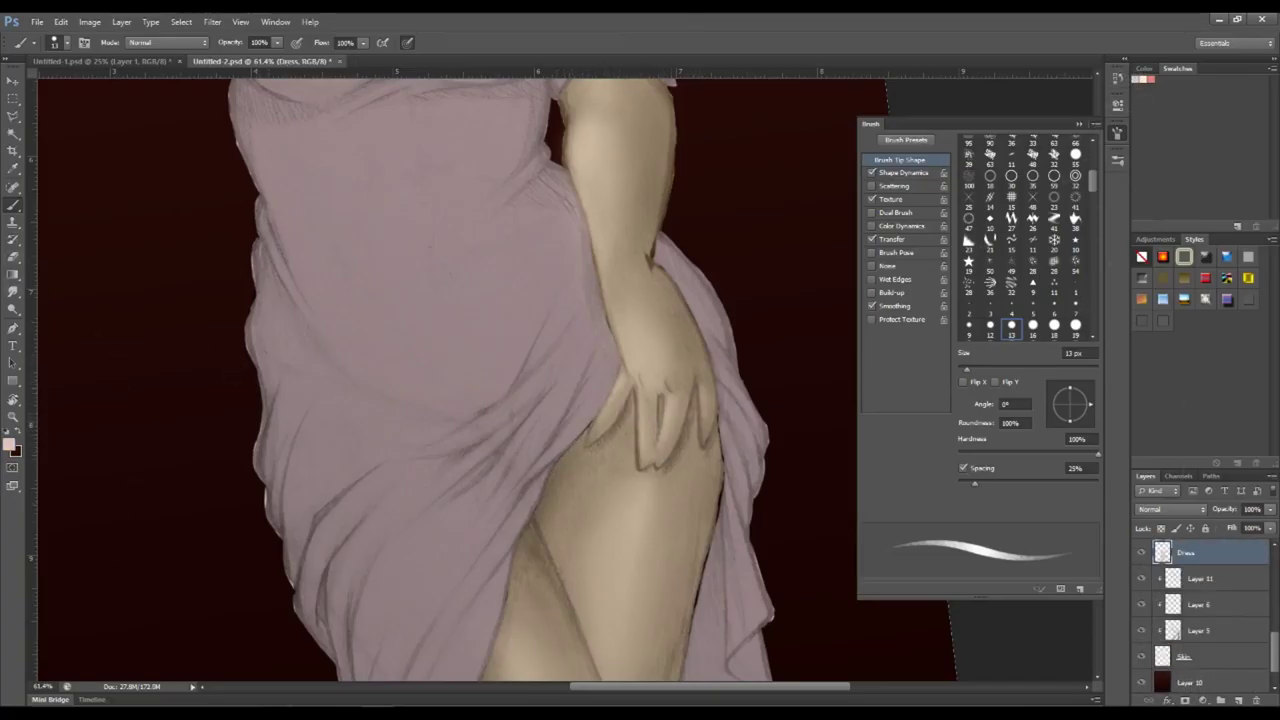
pyautogui.moveTo(722, 460); pyautogui.dragTo(698, 620)
pyautogui.scroll(5, 450, 380)
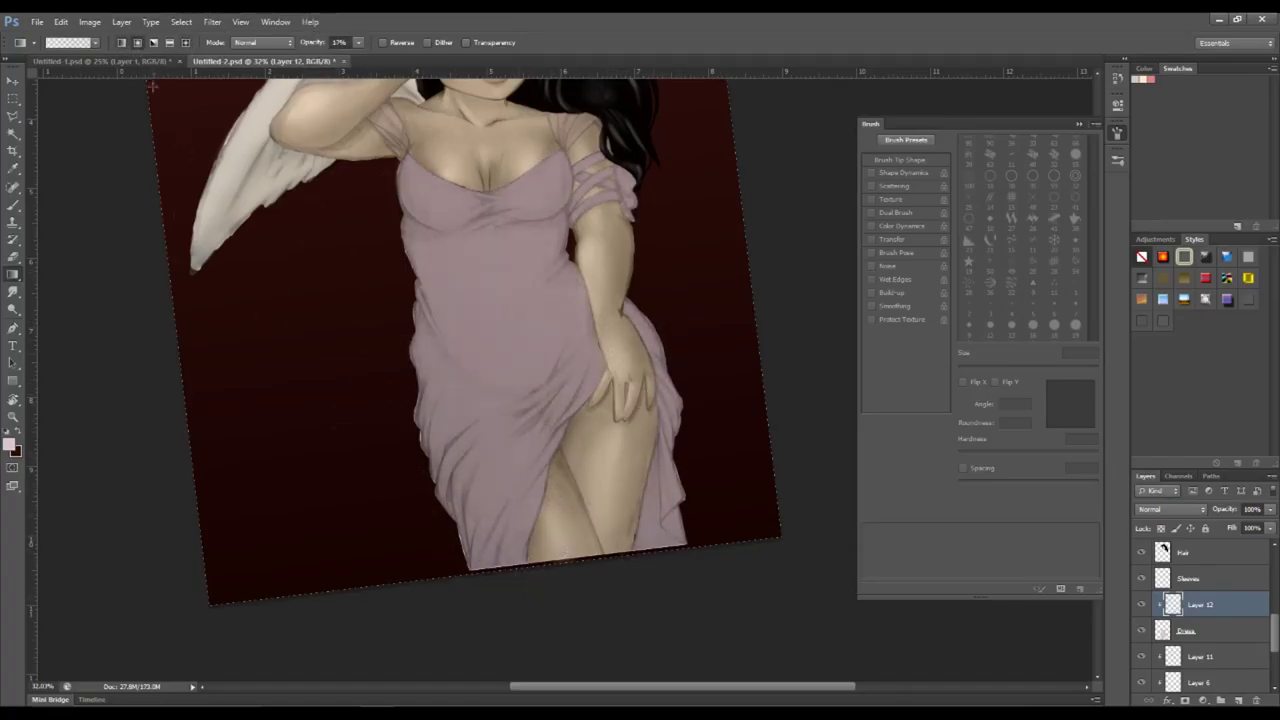
# Set the Gradient tool to a transparent fade at 39% opacity.
pyautogui.click(96, 43)
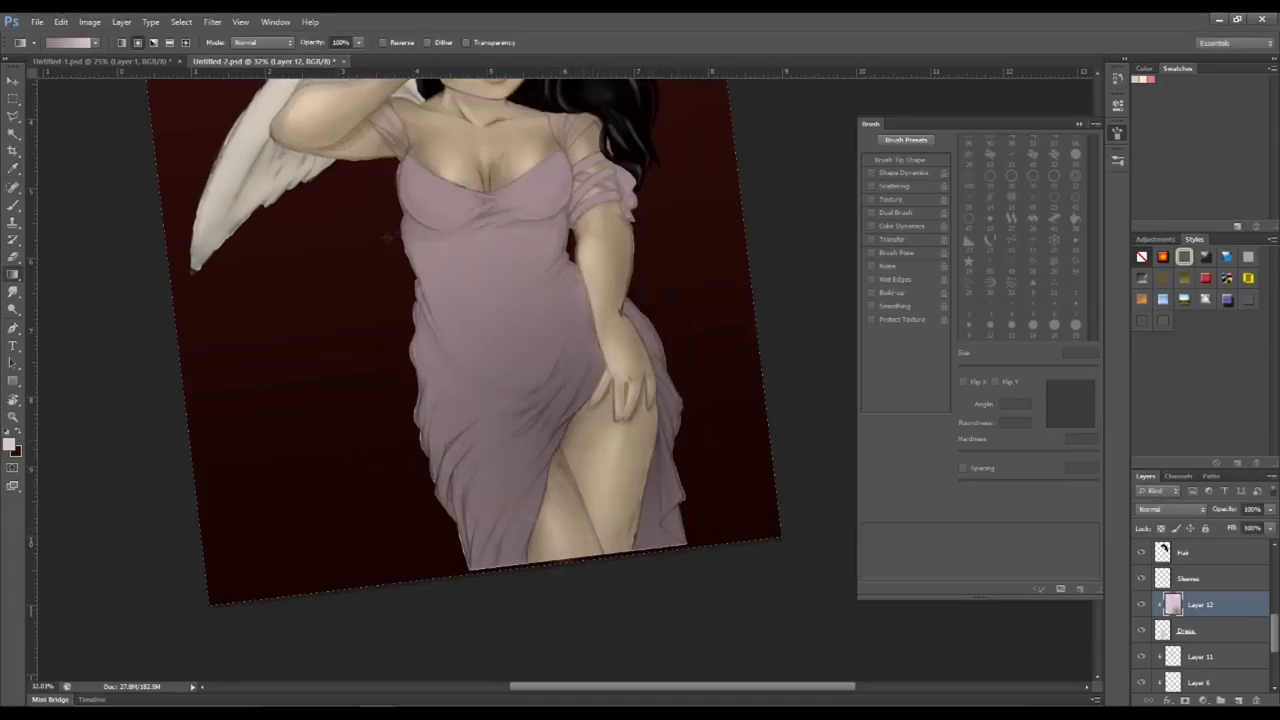
pyautogui.hotkey('ctrl', '0')
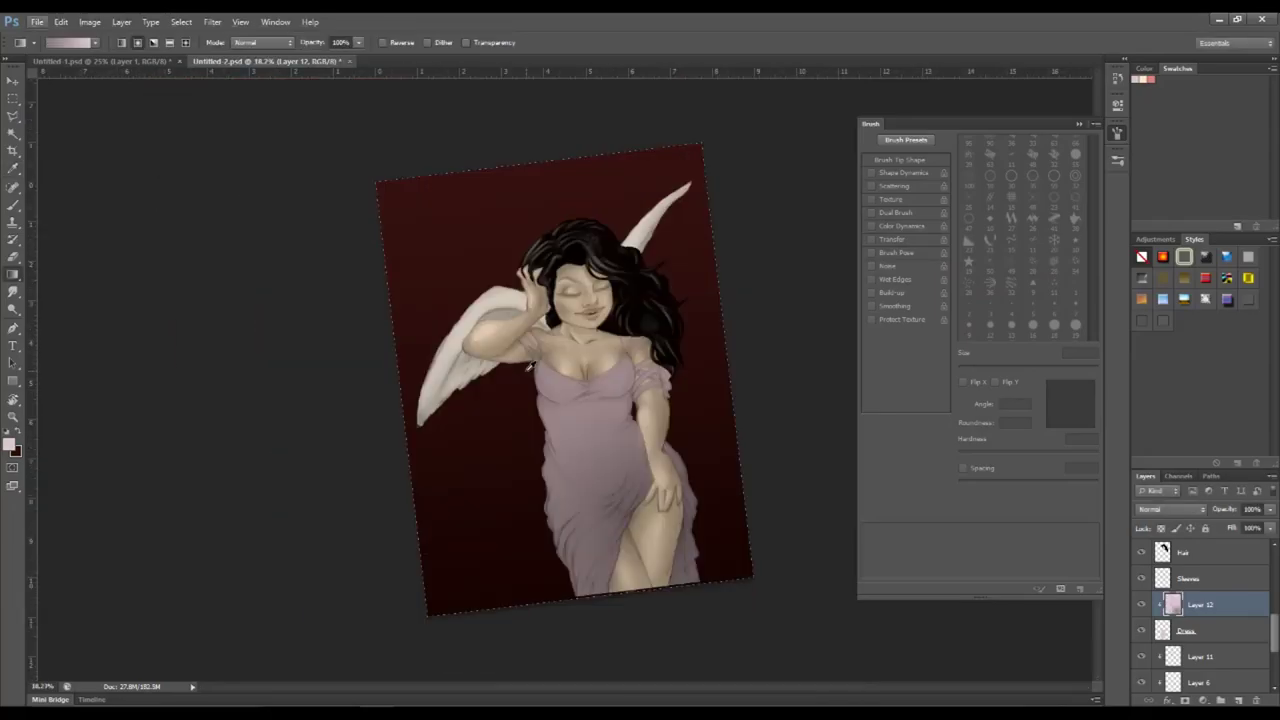
pyautogui.scroll(3, 611, 444)
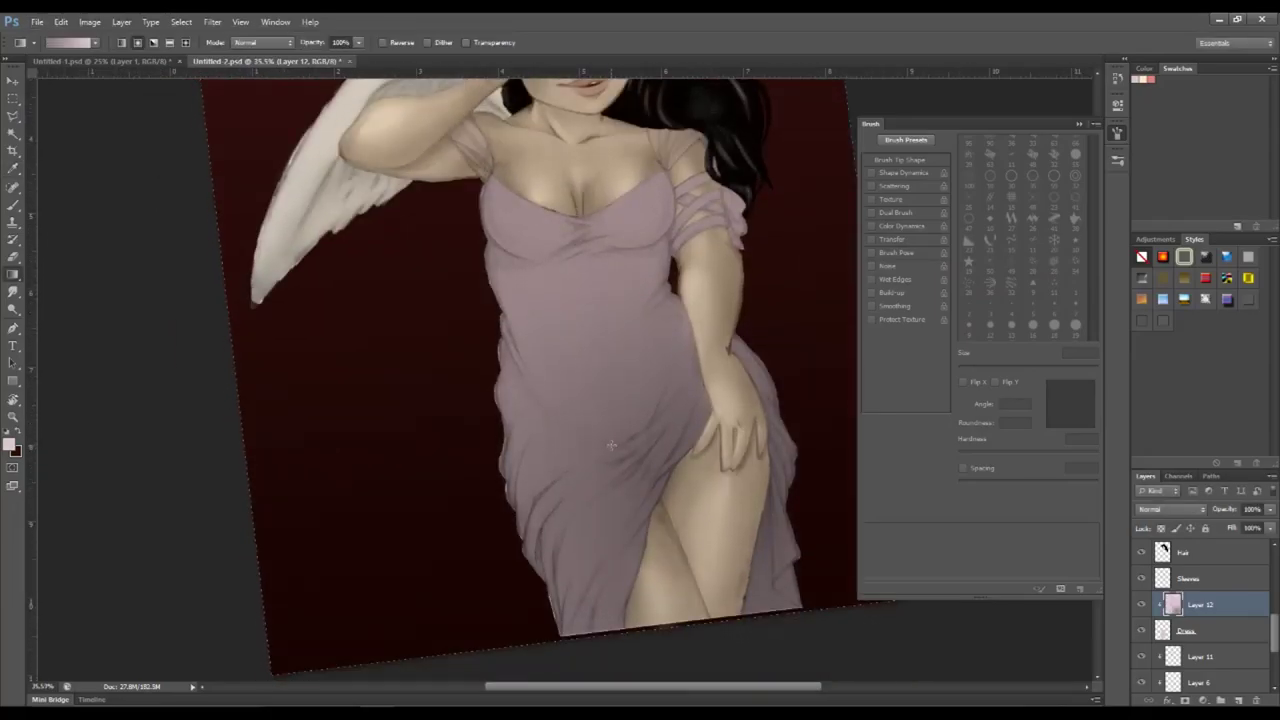
pyautogui.click(466, 42)
pyautogui.press('3')
pyautogui.press('9')
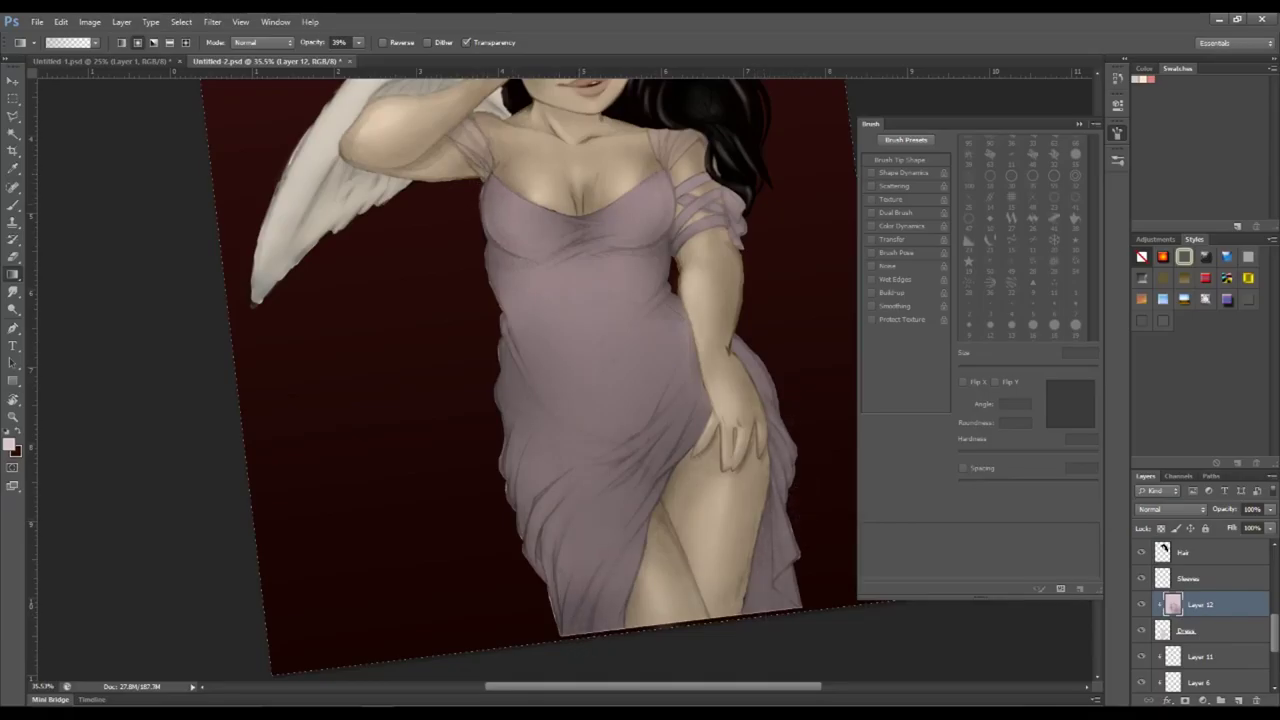
# Add Layer 13 and drag a soft glow gradient beside the dress's left edge.
pyautogui.click(1242, 699)
pyautogui.click(96, 42)
pyautogui.click(15, 449)
pyautogui.press('Escape')
pyautogui.moveTo(514, 218); pyautogui.dragTo(428, 356)
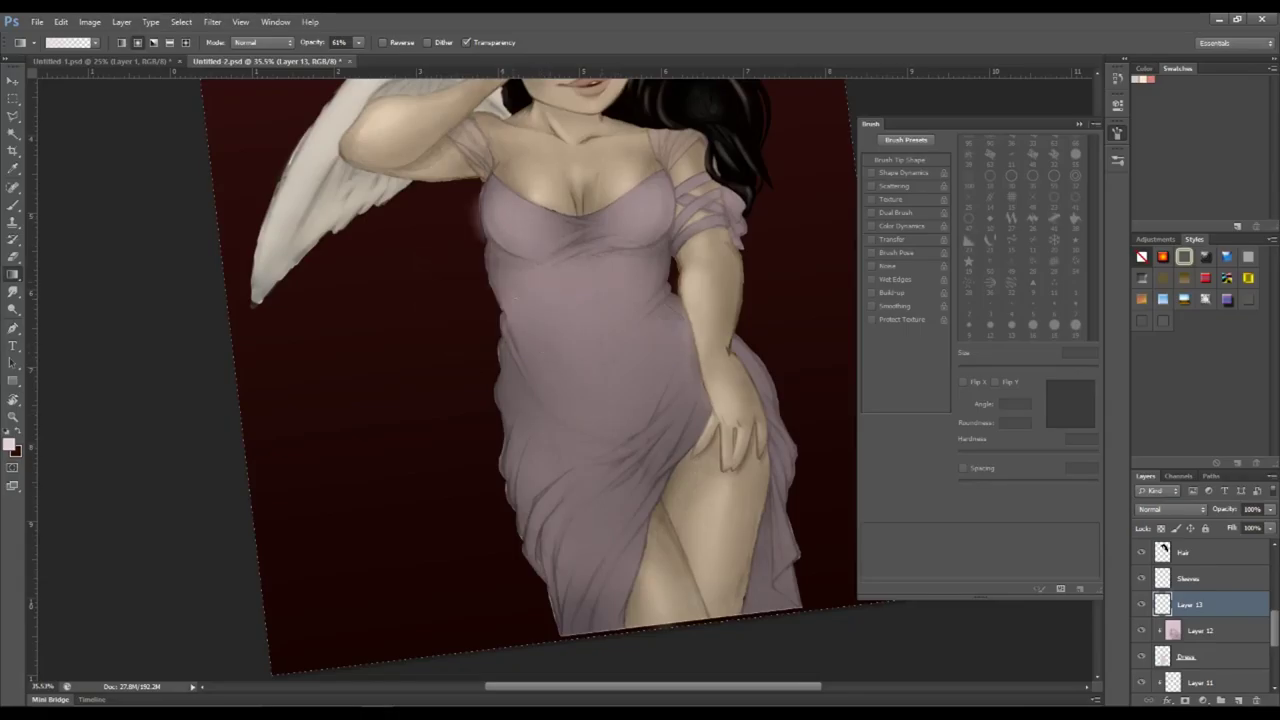
# Erase the gradient glow and paint soft light strokes along the thigh and dress's left edge.
pyautogui.press('e')
pyautogui.click(55, 42)
pyautogui.press('Return')
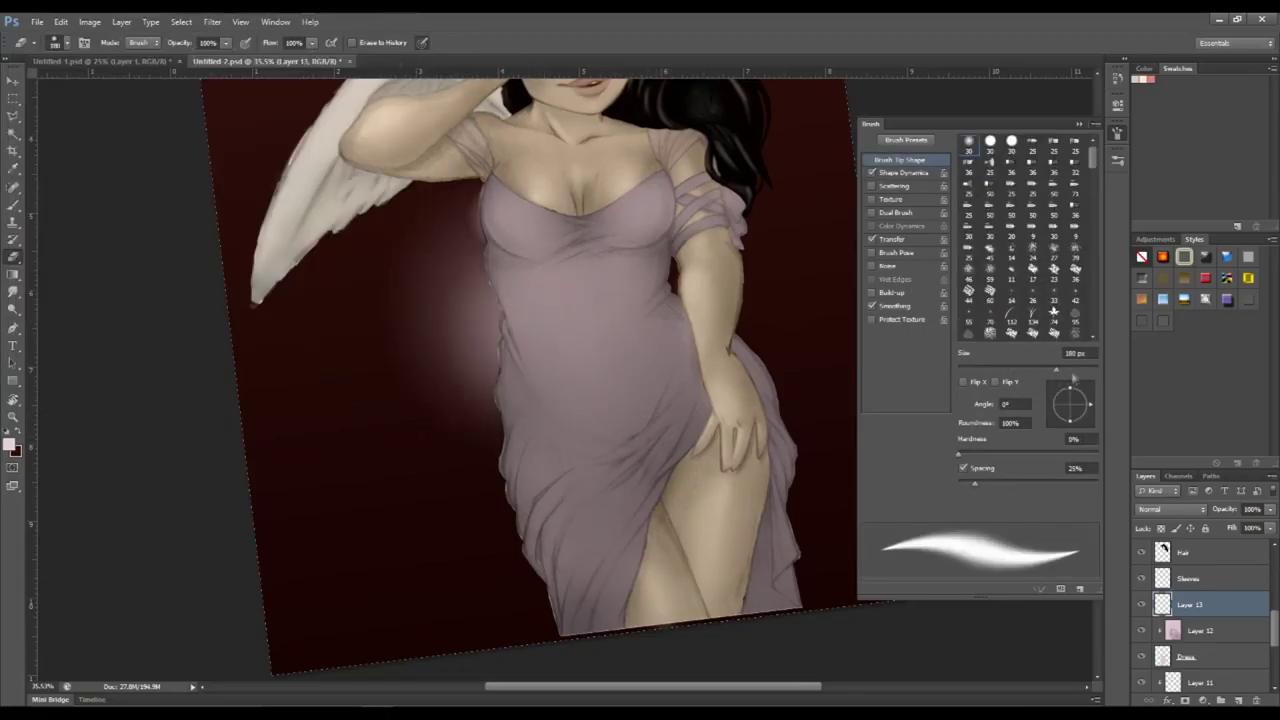
pyautogui.moveTo(440, 230); pyautogui.dragTo(435, 400)
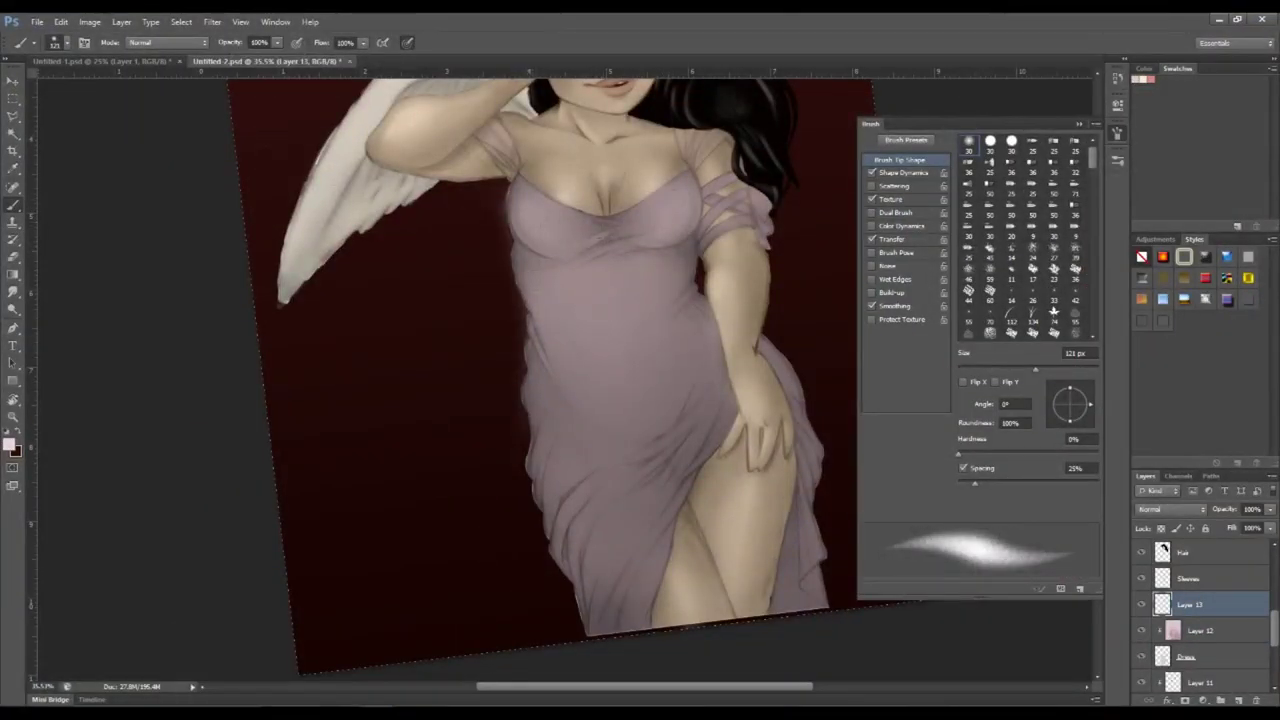
pyautogui.moveTo(672, 400)
pyautogui.mouseDown()
pyautogui.moveTo(652, 455)
pyautogui.moveTo(675, 505)
pyautogui.mouseUp()
pyautogui.moveTo(630, 640); pyautogui.dragTo(592, 560)
pyautogui.moveTo(600, 625)
pyautogui.mouseDown()
pyautogui.moveTo(560, 490)
pyautogui.moveTo(528, 462)
pyautogui.moveTo(512, 375)
pyautogui.mouseUp()
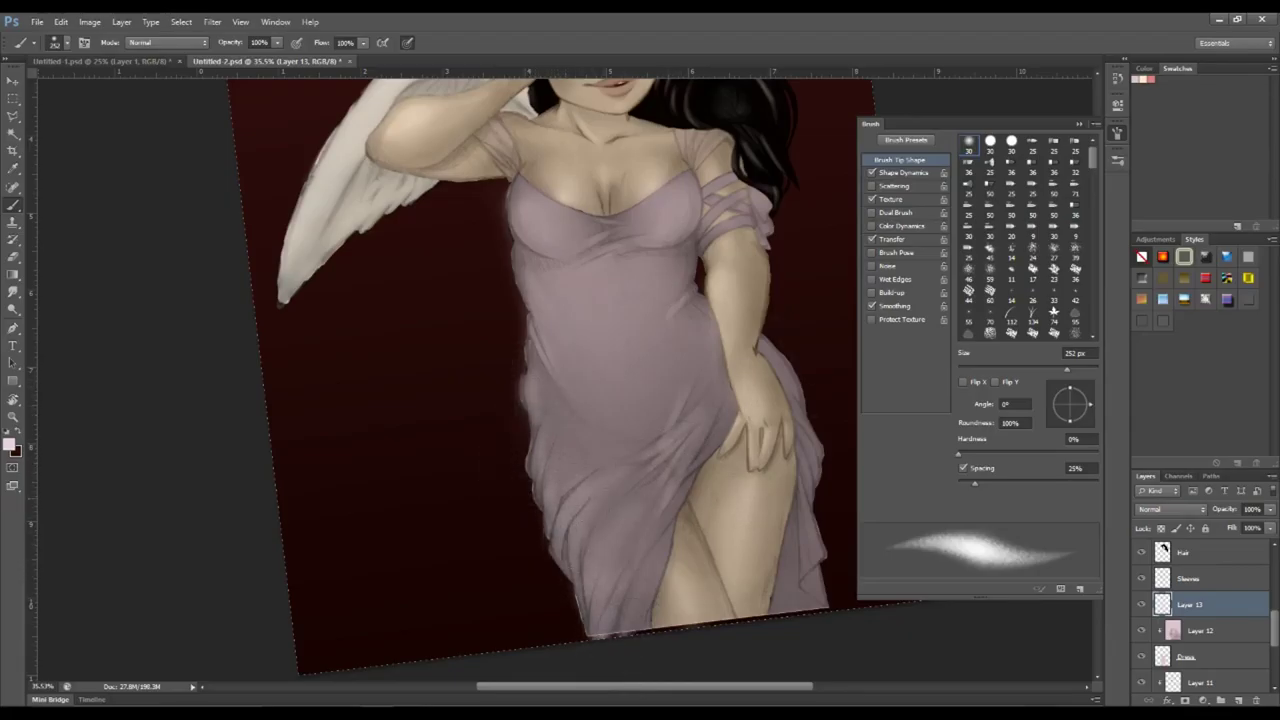
pyautogui.press('e')
pyautogui.press('b')
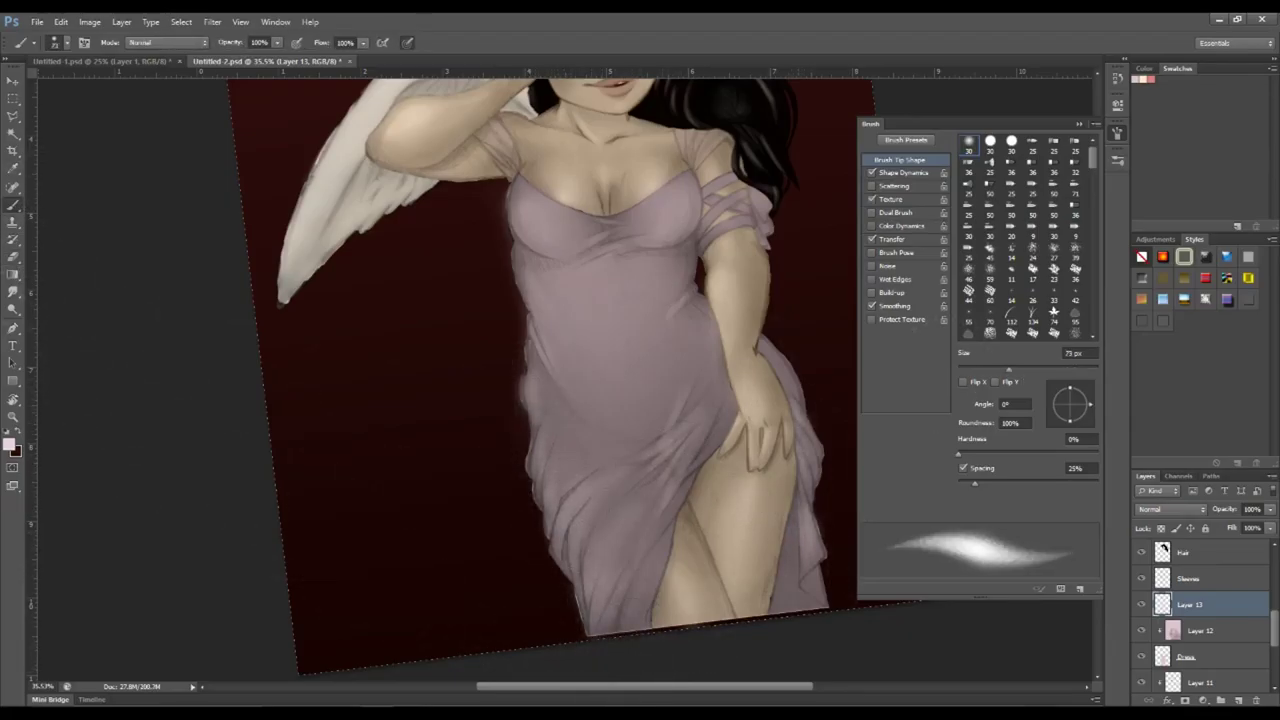
# Add Layer 14 just above the background Layer 10.
pyautogui.scroll(-2, 770, 184)
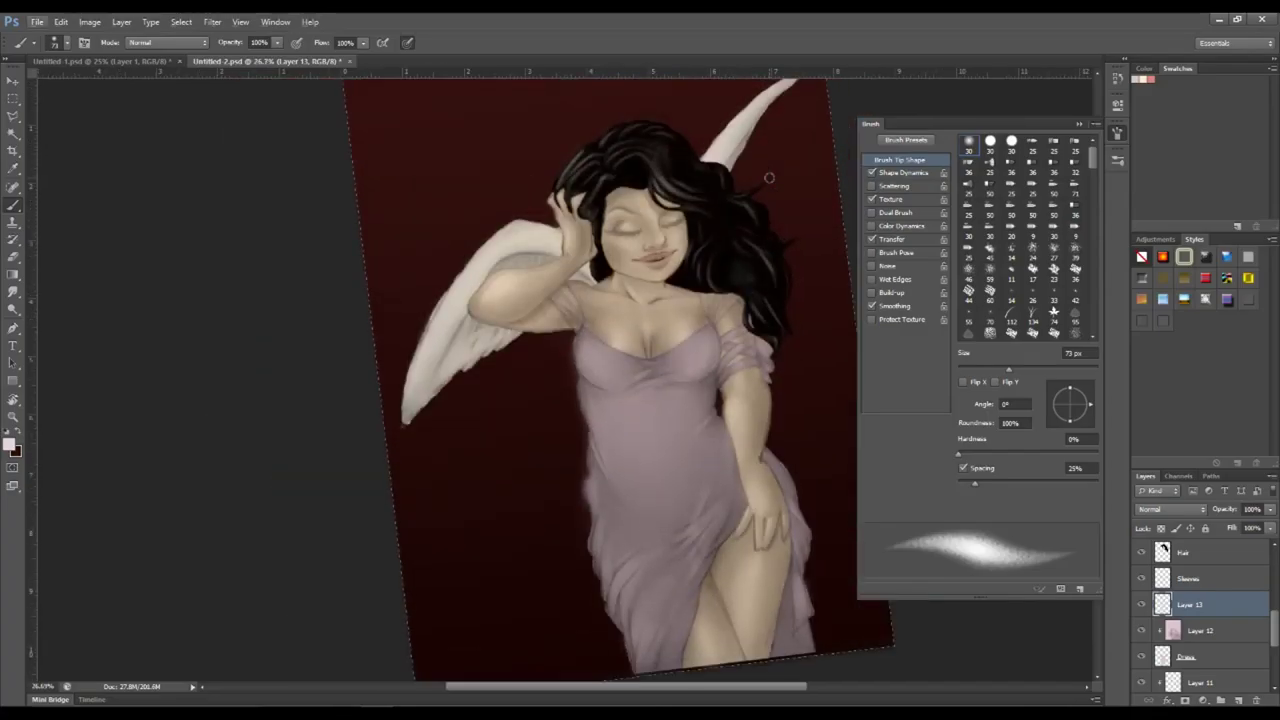
pyautogui.click(1238, 700)
pyautogui.scroll(-3, 1060, 300)
pyautogui.scroll(-3, 1060, 300)
pyautogui.scroll(-3, 1085, 300)
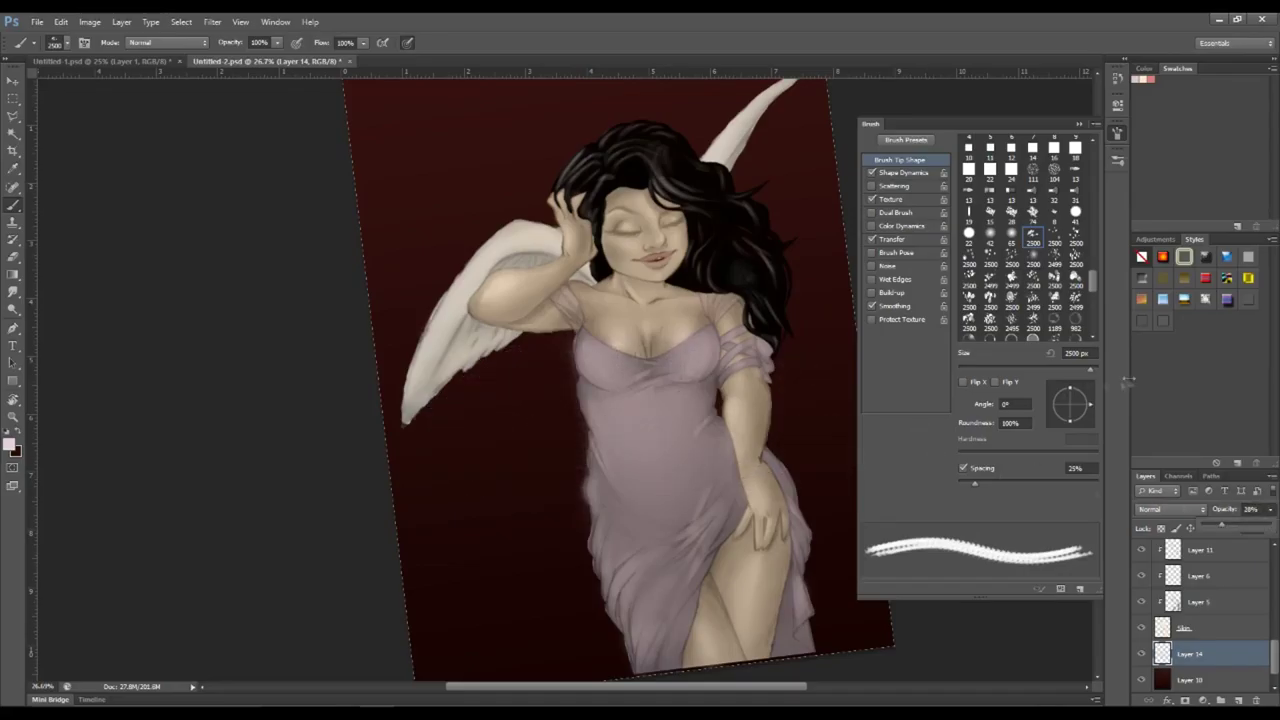